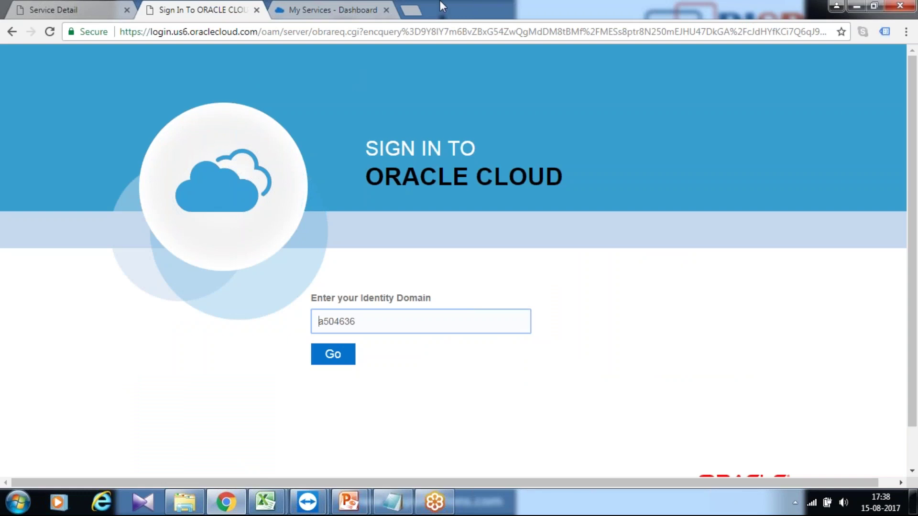
Step: Sign in to Oracle Cloud with the prefilled identity domain and credentials and view the dashboard's cloud services
click(335, 355)
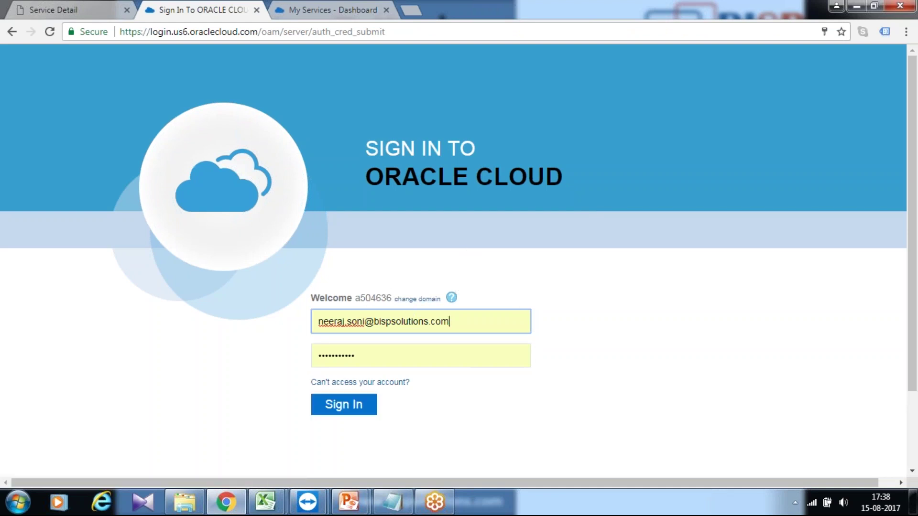
click(334, 404)
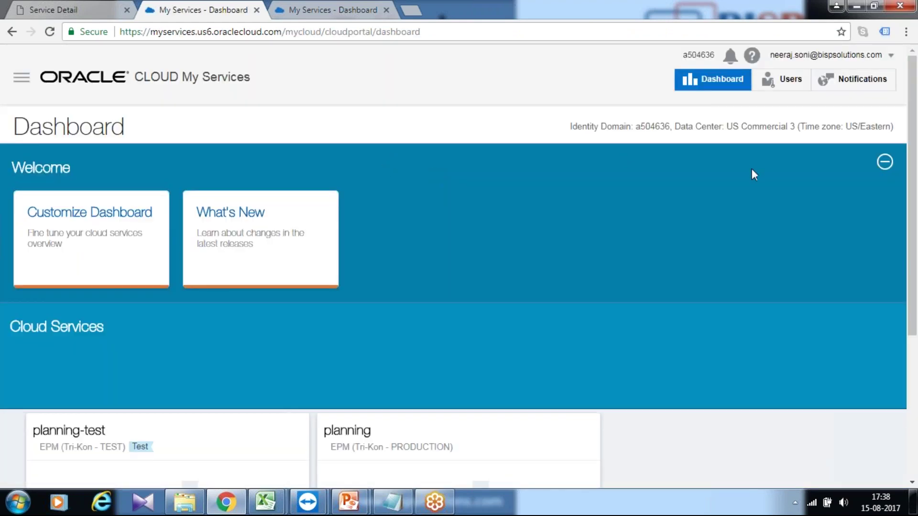
scroll(679, 190, down, 4)
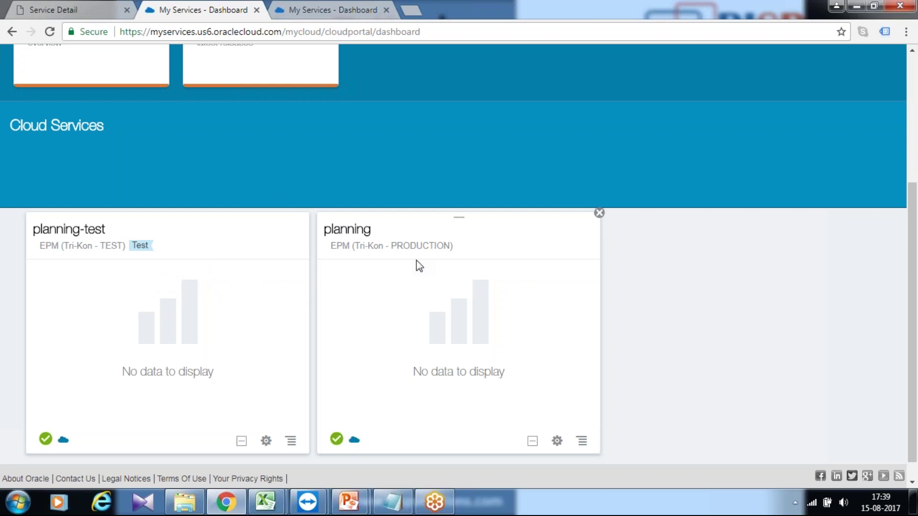
Step: Launch the planning-test service from its service details and start a Planning and Budgeting solution
click(98, 6)
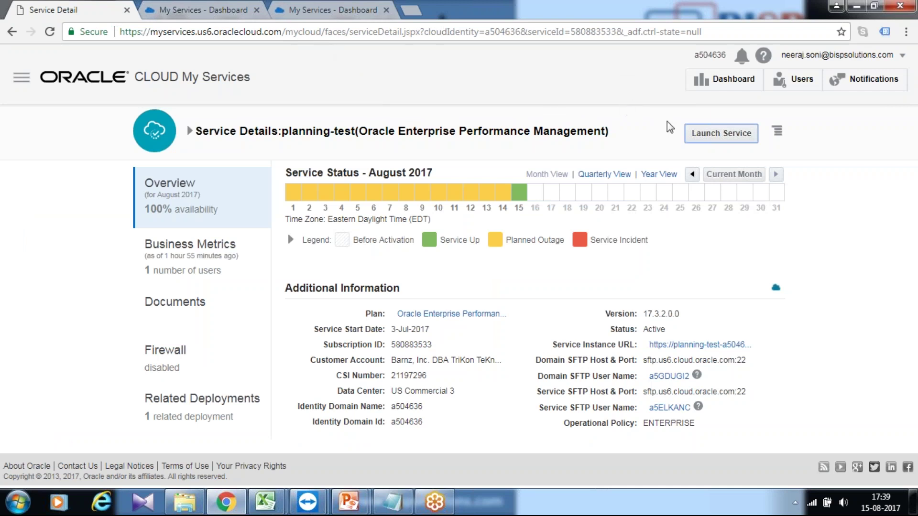
click(706, 137)
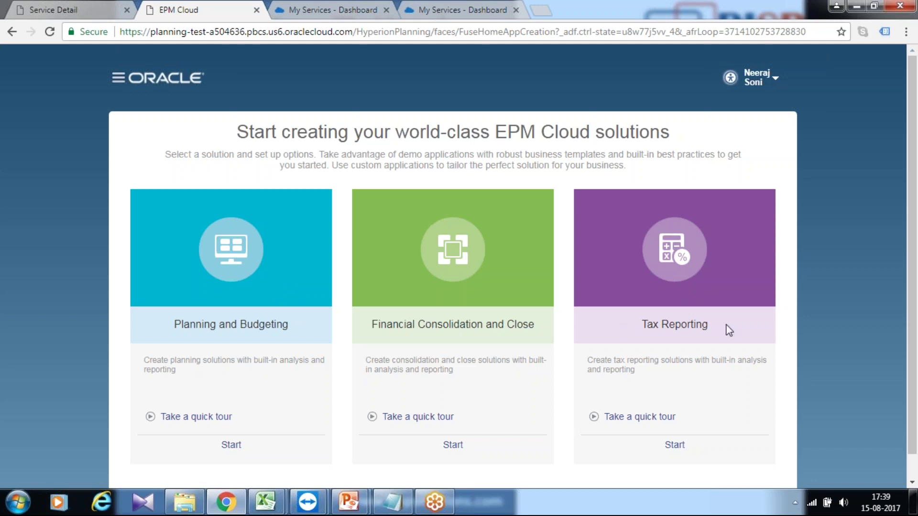
scroll(319, 287, down, 1)
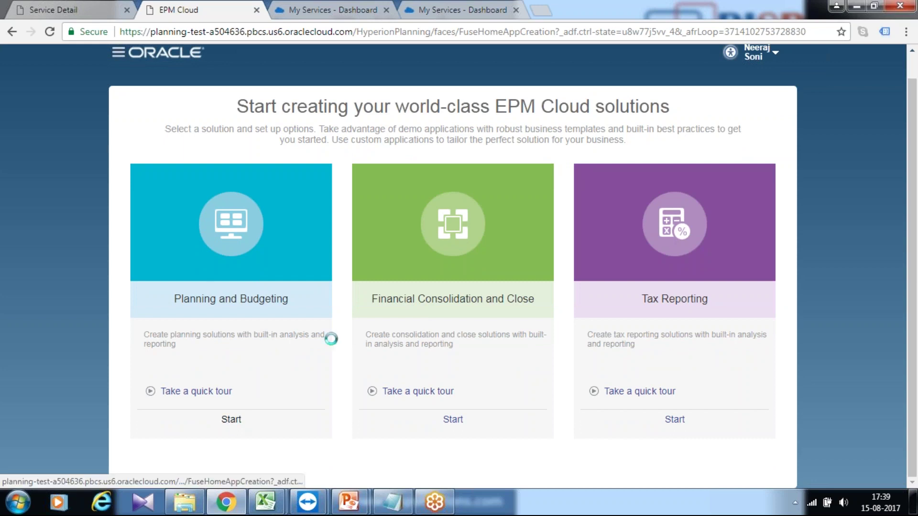
click(231, 419)
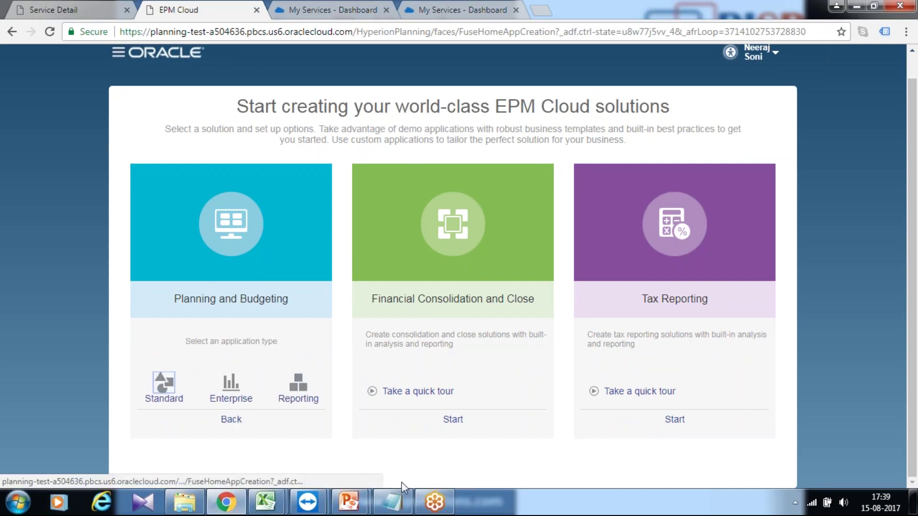
Step: Switch to the PowerPoint slide show and page through the workshop slides to Selecting the Application Type
mouse_move(349, 502)
click(400, 408)
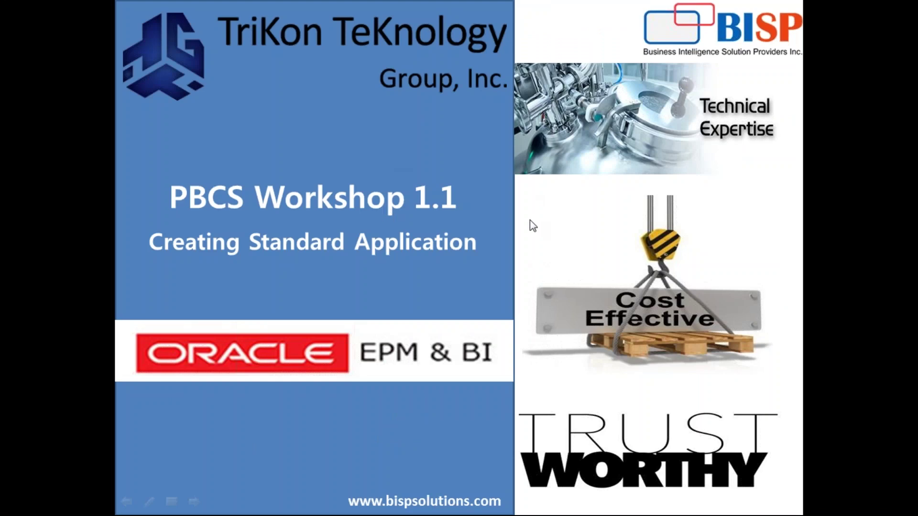
click(468, 210)
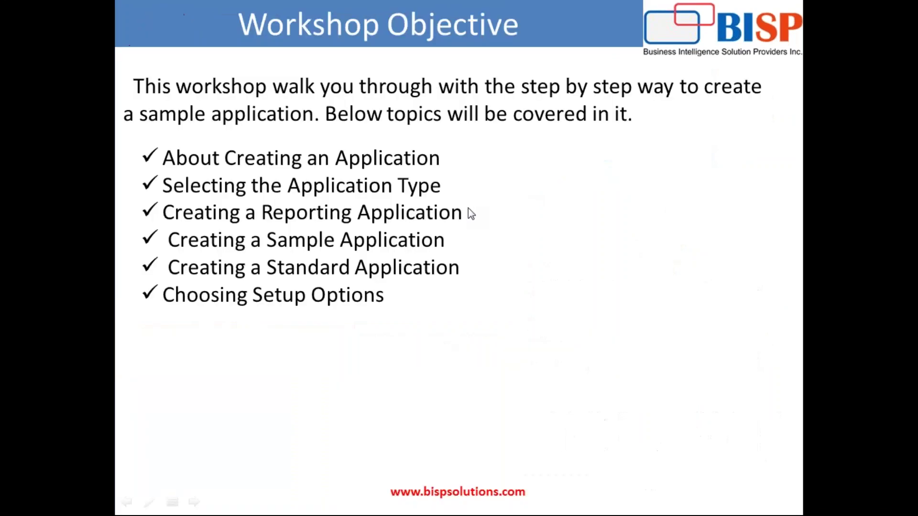
click(470, 212)
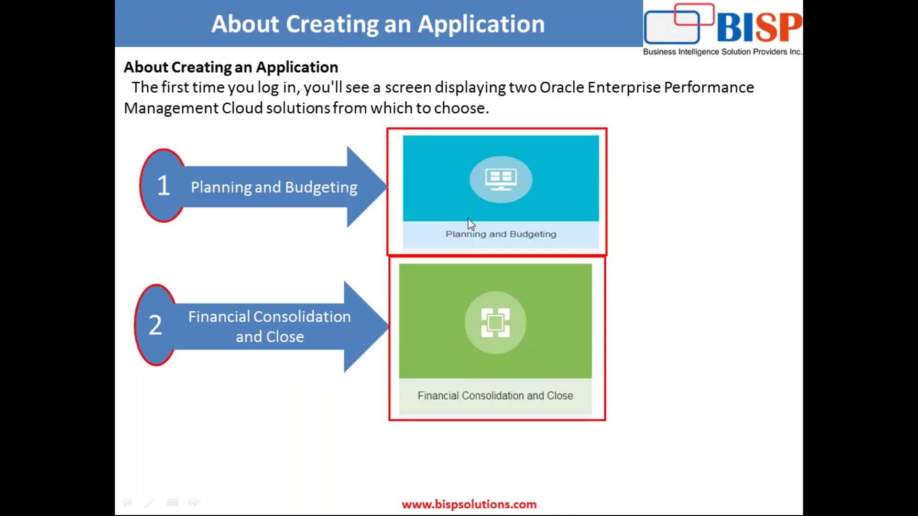
click(485, 190)
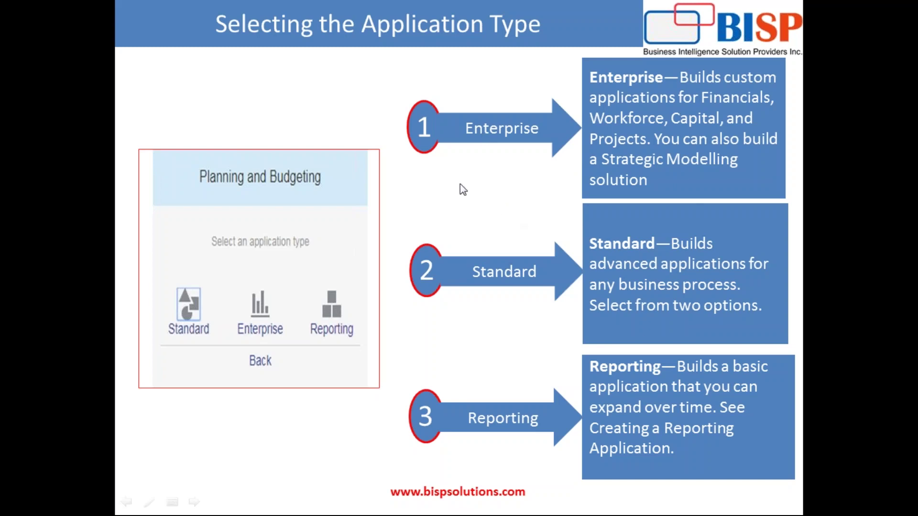
Step: Return to EPM Cloud in Chrome and begin creating a new Standard application
key(super)
click(237, 510)
click(164, 387)
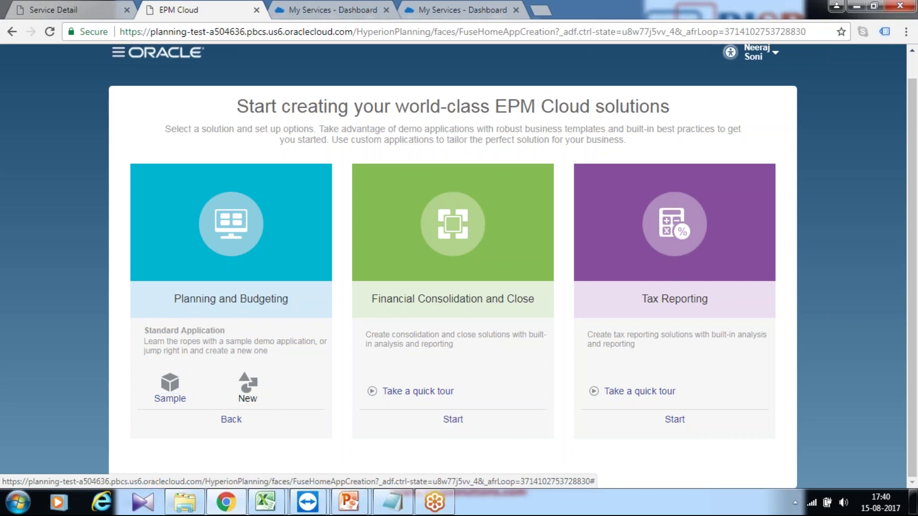
click(248, 389)
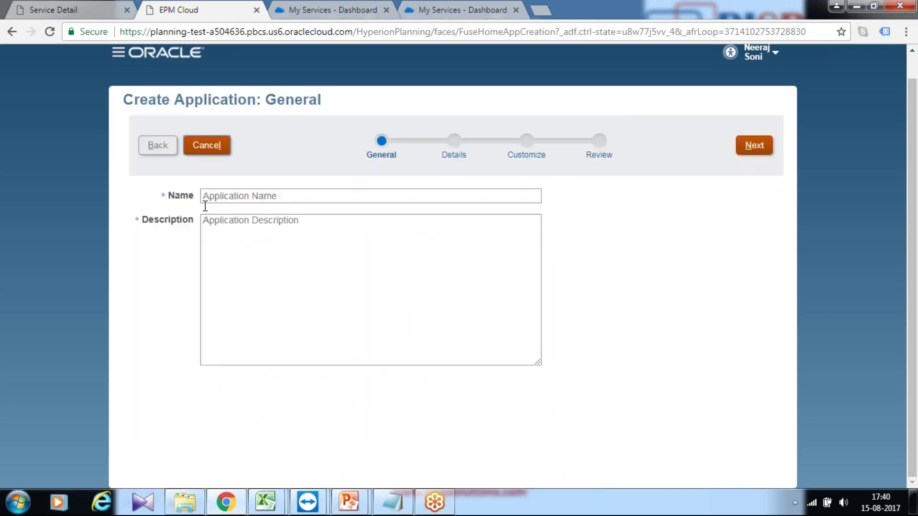
Step: Switch to Excel and look at the Budget_Forecast and xl-budgetconsolidation_v1 workbooks
mouse_move(277, 499)
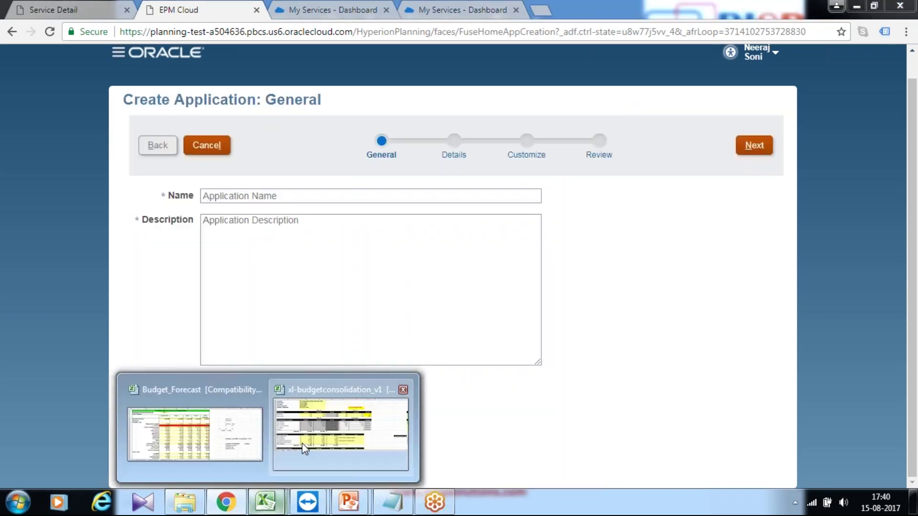
click(303, 450)
click(194, 434)
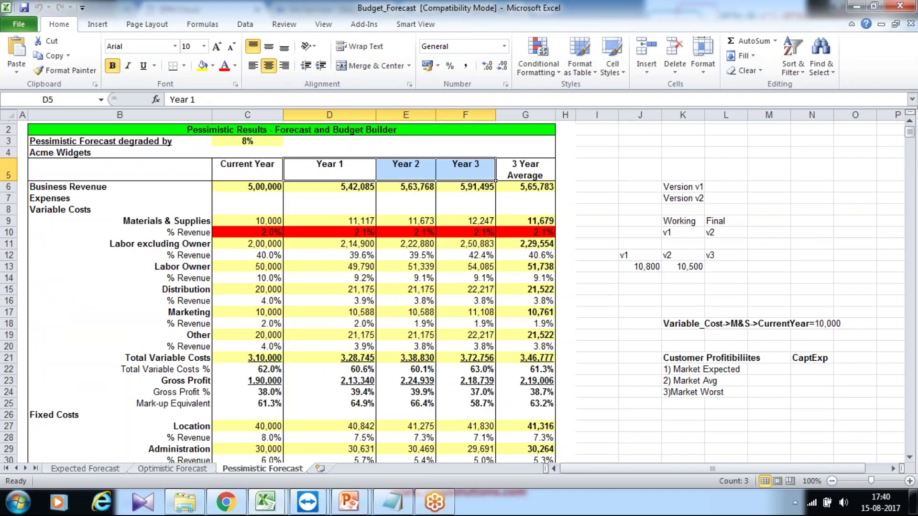
mouse_move(266, 501)
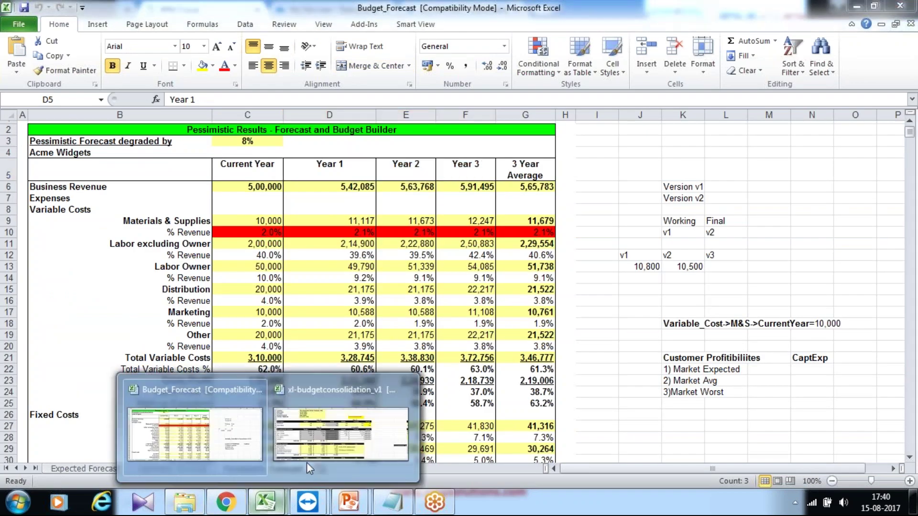
click(308, 466)
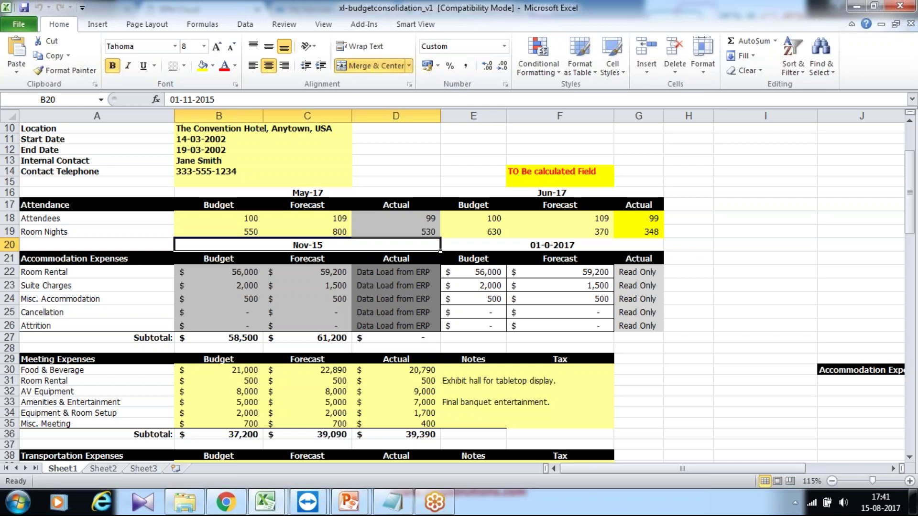
click(739, 314)
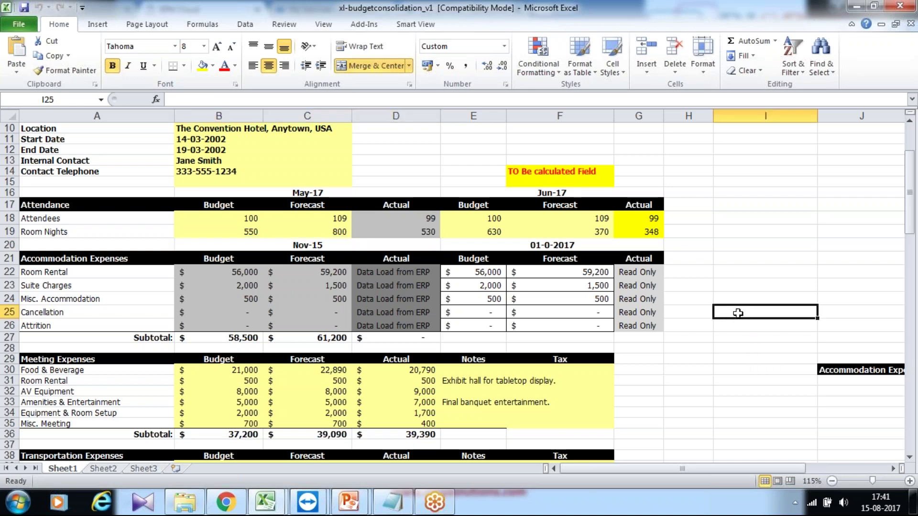
Step: Examine the Accommodation Expenses accounts and their Budget, Forecast and Actual columns in both periods
drag(82, 263, 70, 325)
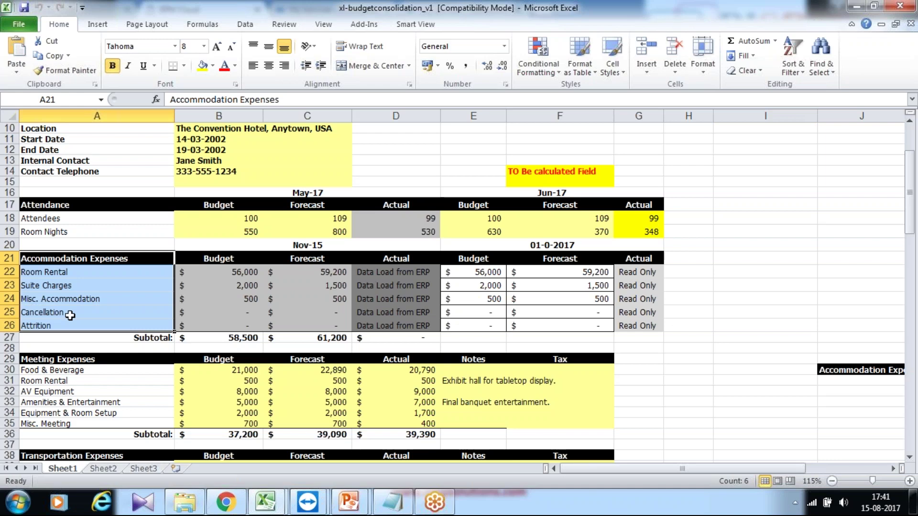
click(87, 262)
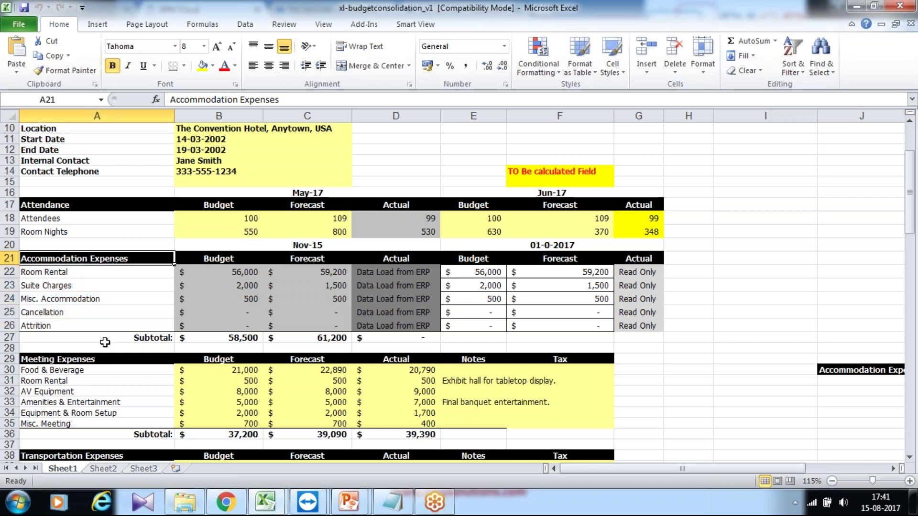
click(229, 261)
click(300, 260)
click(382, 258)
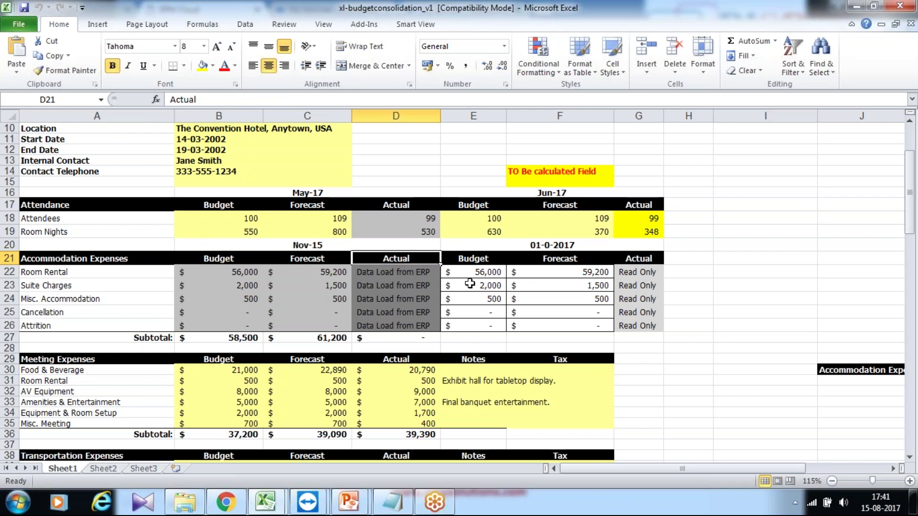
drag(412, 274, 406, 326)
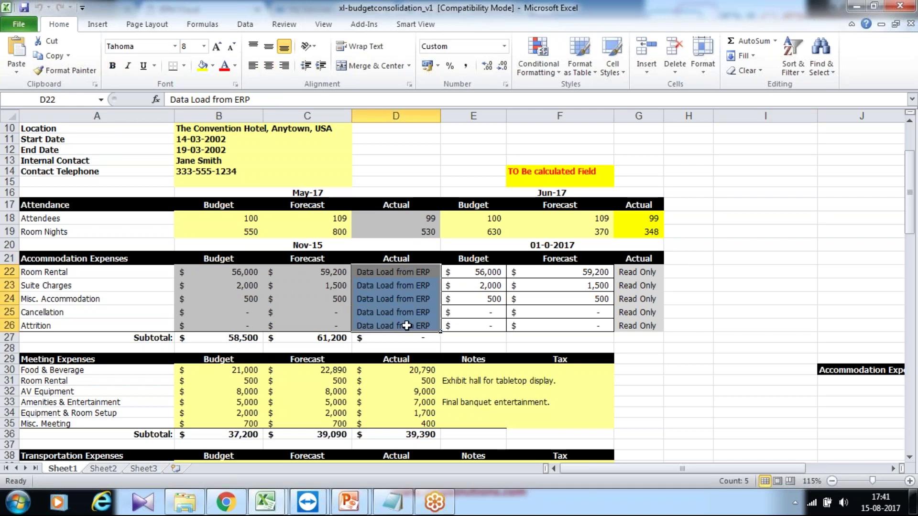
drag(254, 270, 328, 325)
click(315, 247)
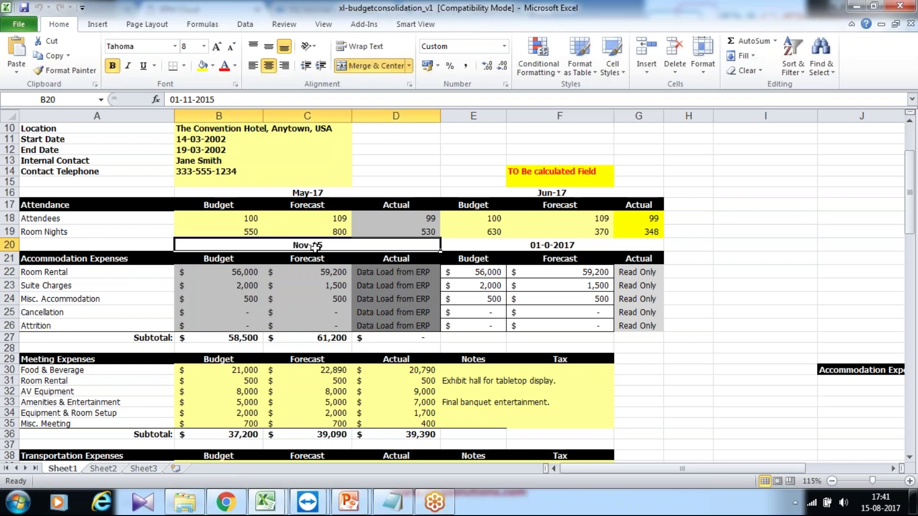
drag(483, 279, 549, 312)
Step: Set the period heading in cell E20 above the second Accommodation Expenses block to 01-01-2017
click(542, 249)
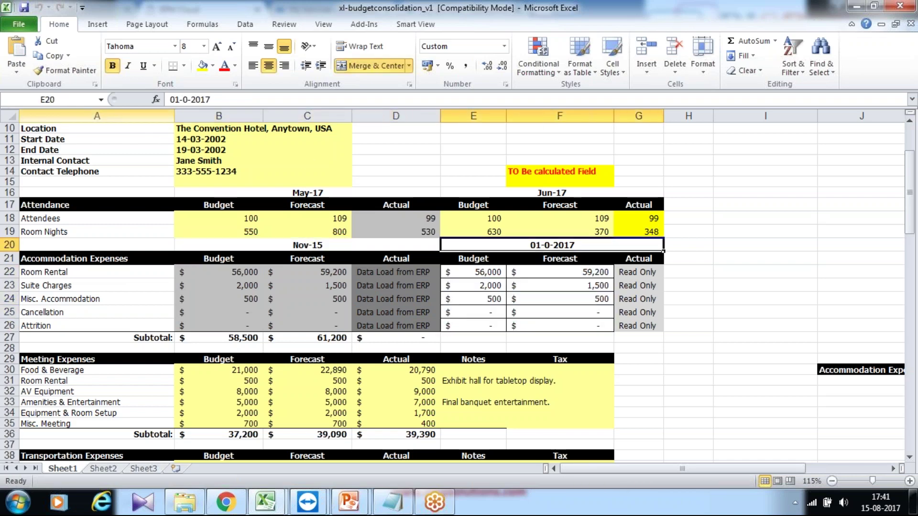
click(239, 101)
text(1)
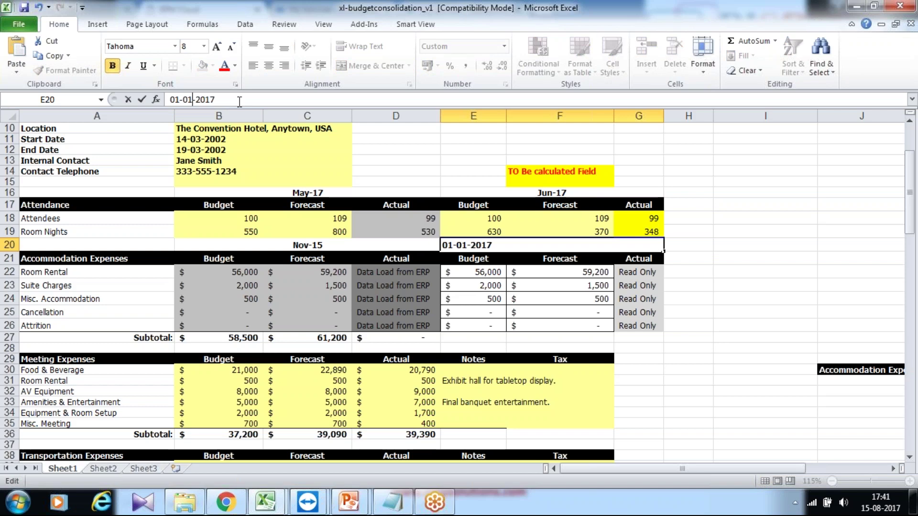
key(Return)
key(Up)
key(F2)
key(Left)
key(Left)
key(Left)
key(Left)
key(Left)
key(Left)
key(Left)
key(Left)
key(Left)
key(Left)
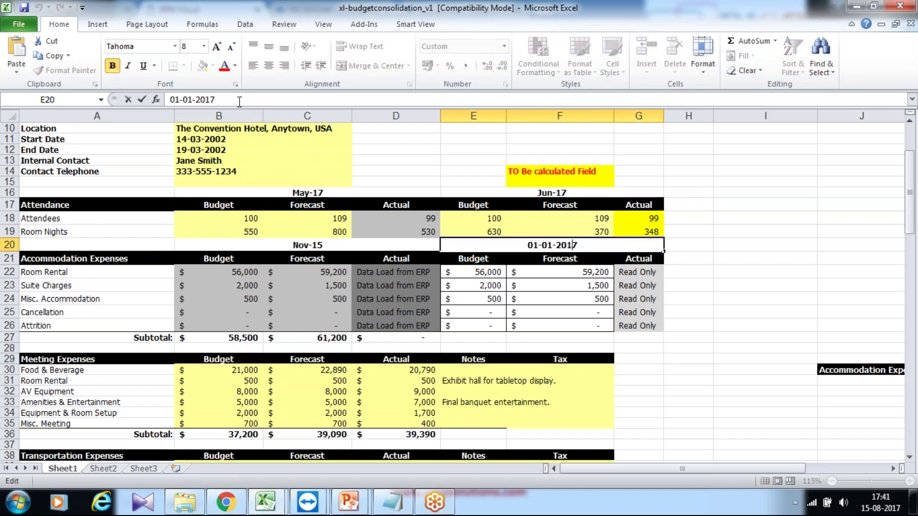
key(Right)
key(Right)
key(Right)
key(Right)
key(Right)
key(BackSpace)
text(8)
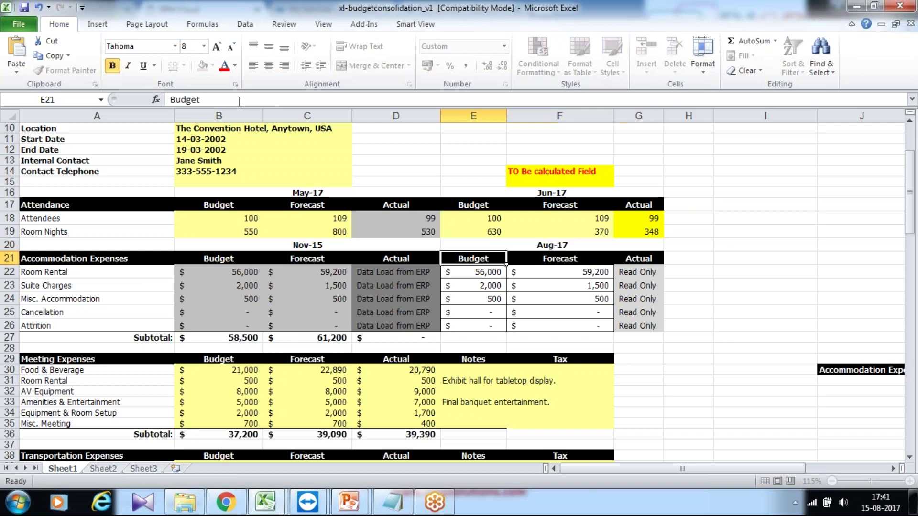
key(Return)
Step: Change the month of the period heading in cell E20 to September 2017 (Sep-17)
key(Up)
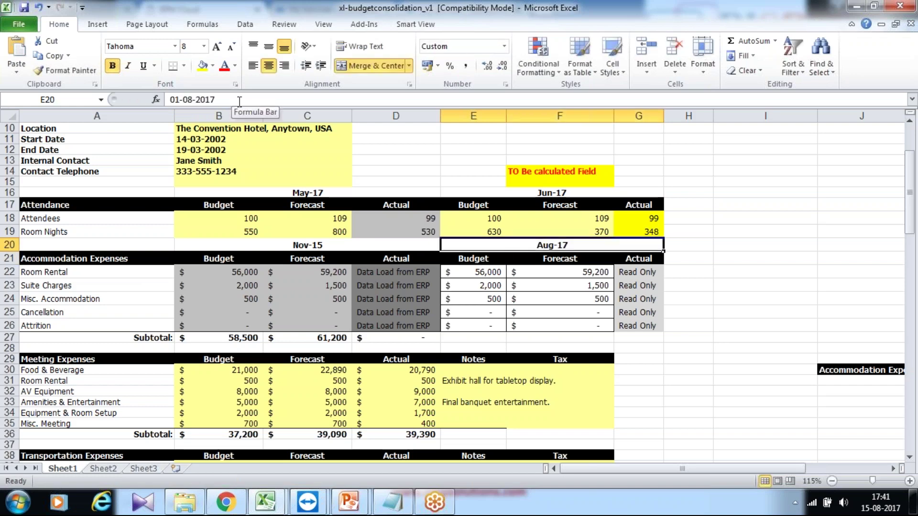
key(F2)
key(Left)
key(Left)
key(Left)
key(Left)
key(Left)
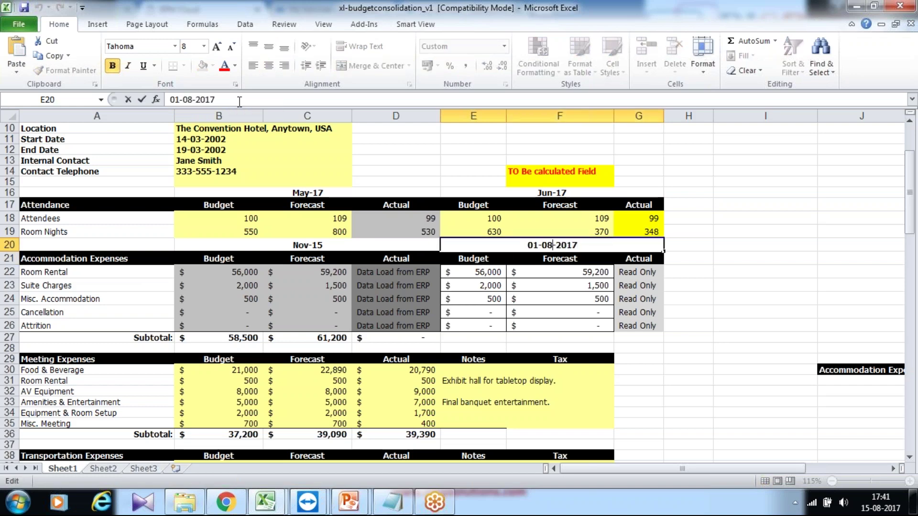
key(BackSpace)
key(Return)
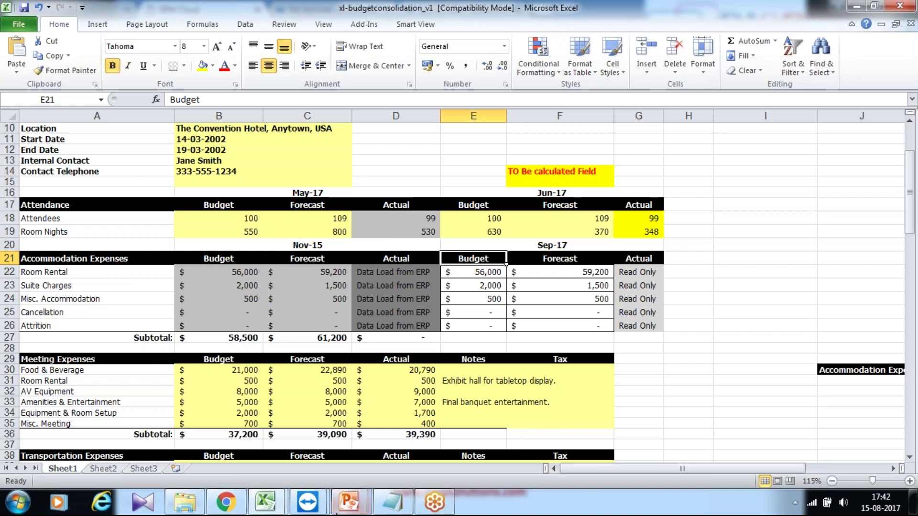
Step: Switch back to EPM Cloud in Chrome and name the new application OpexPLAN
click(227, 502)
click(322, 197)
text(Open)
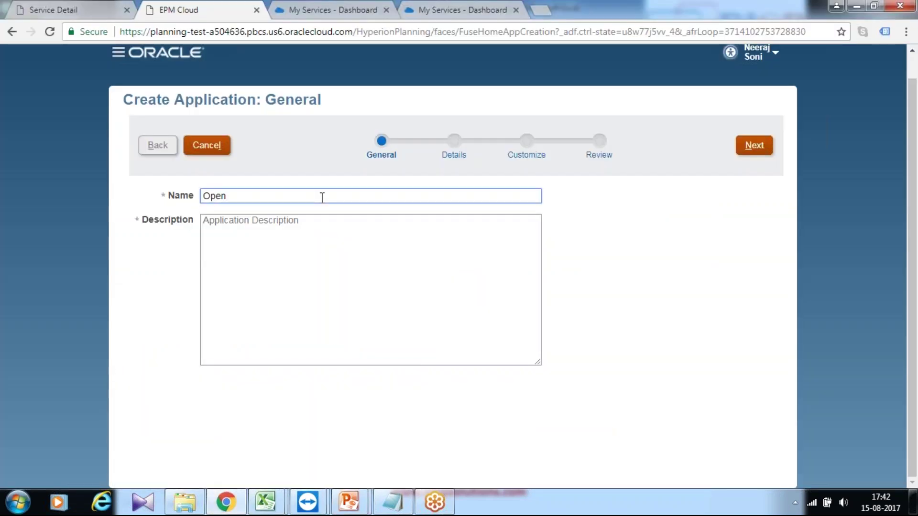
key(BackSpace)
text(xPLAN)
key(Tab)
Step: Describe the application as "This is a sample planning application, designed to manage operating expenses" and proceed to the application details
text(This )
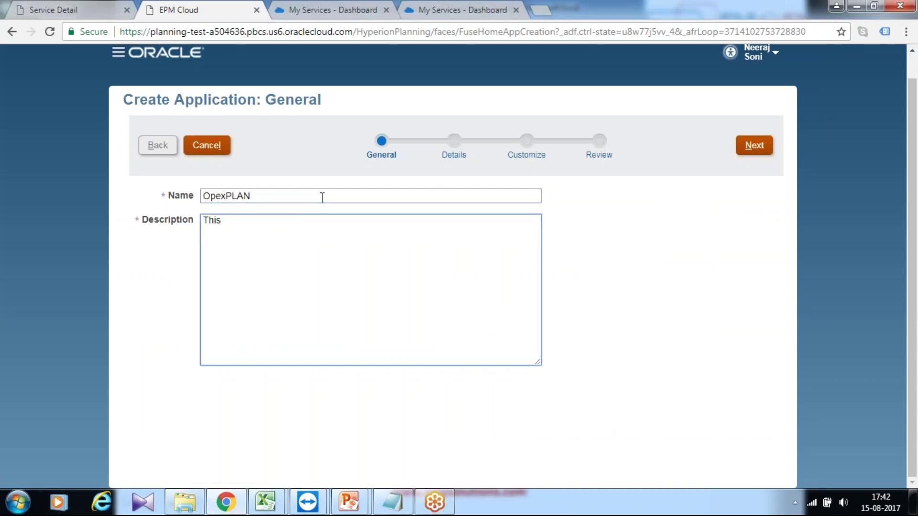
text(is a sample planning applicati)
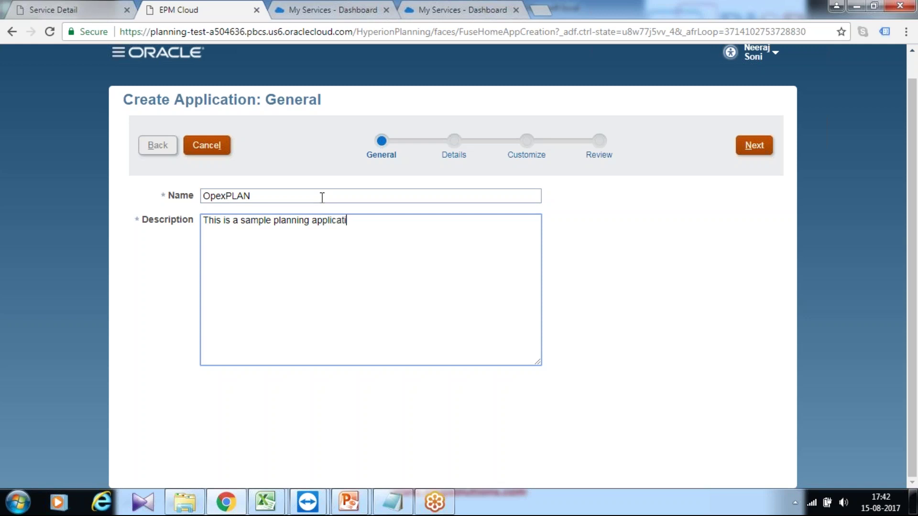
text(on, desien)
key(BackSpace)
text(ned to manage opera)
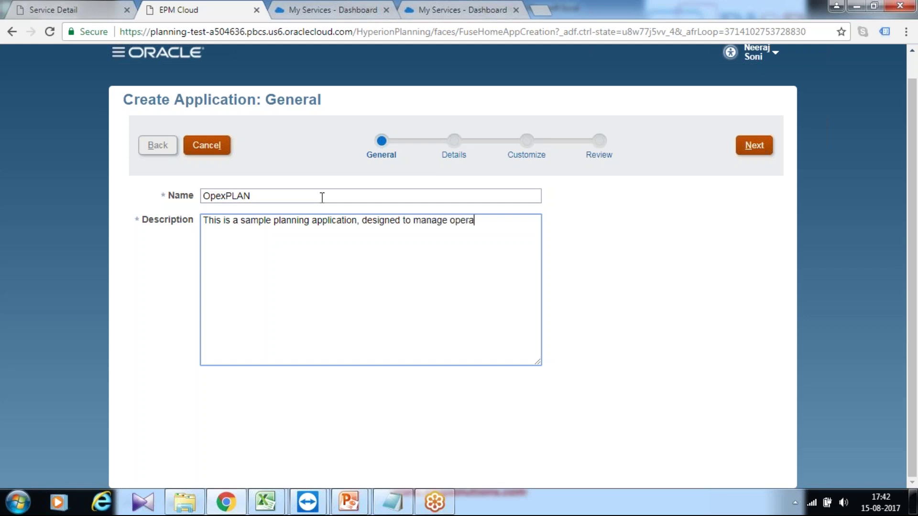
text(ting o)
text(xpenses)
click(754, 145)
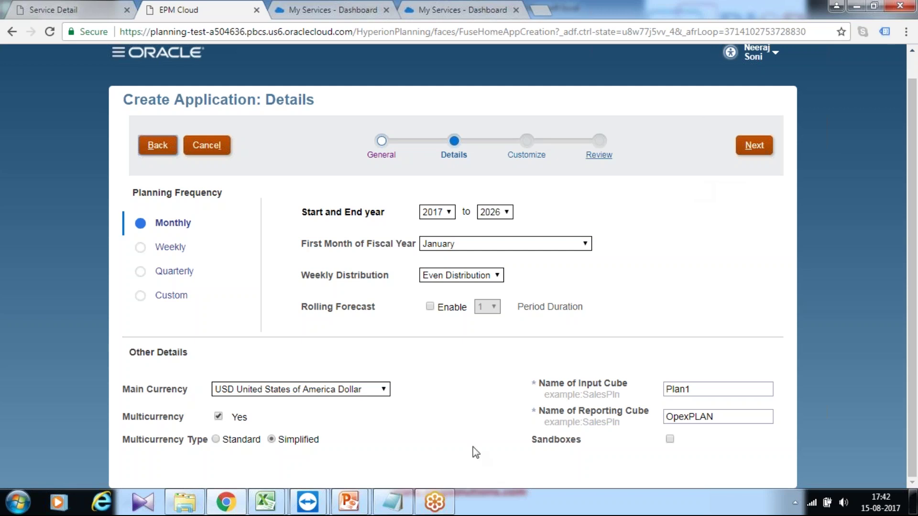
Step: Switch to the blank Notepad document and write "3 Historical Data : 2014,2015,2016"
click(394, 502)
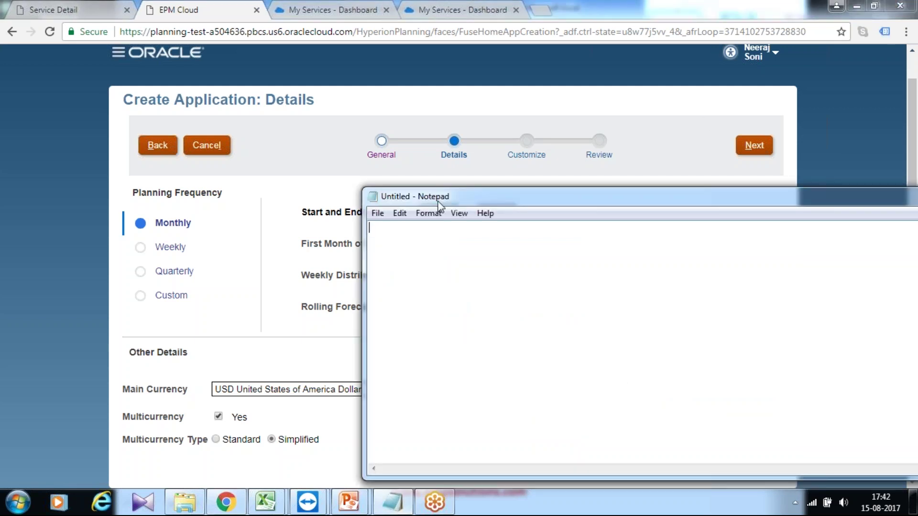
drag(438, 201, 402, 327)
text(3)
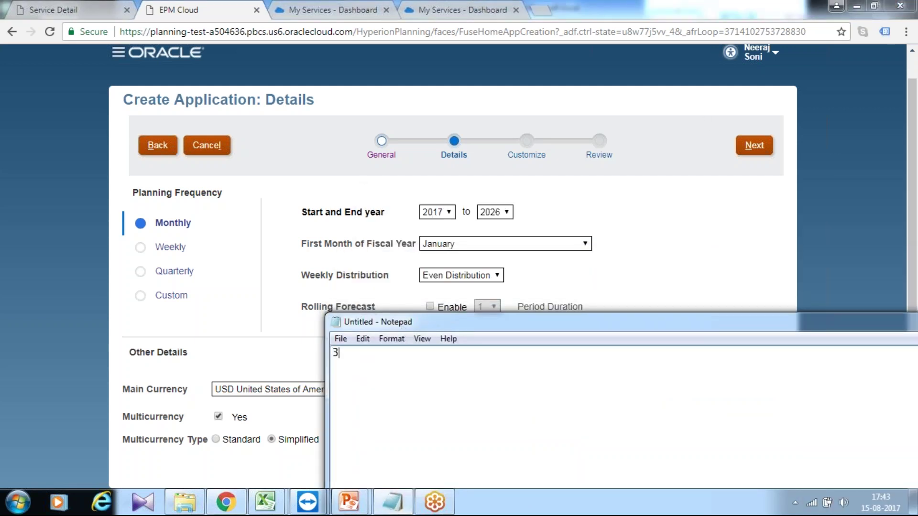
text( Historical Data)
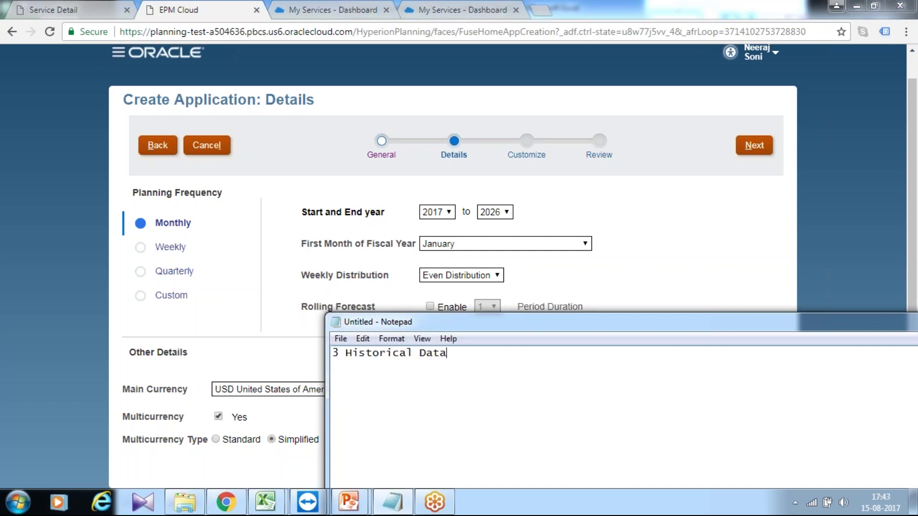
text( :)
text( 2015,)
key(BackSpace)
key(BackSpace)
text(4,2015,2016)
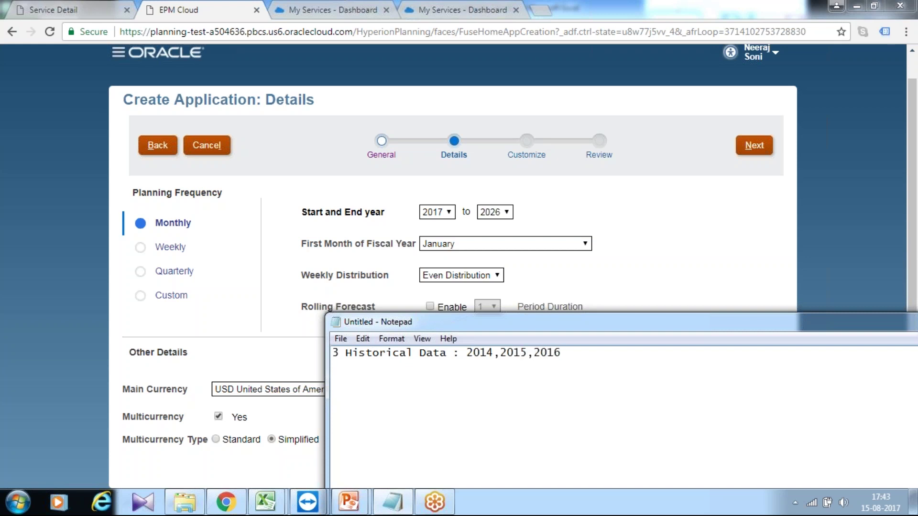
Step: Add the note lines "1 Current Data : 2017" and "3 Future data : 2018..2020"
key(Return)
text(1 Current Data : 201)
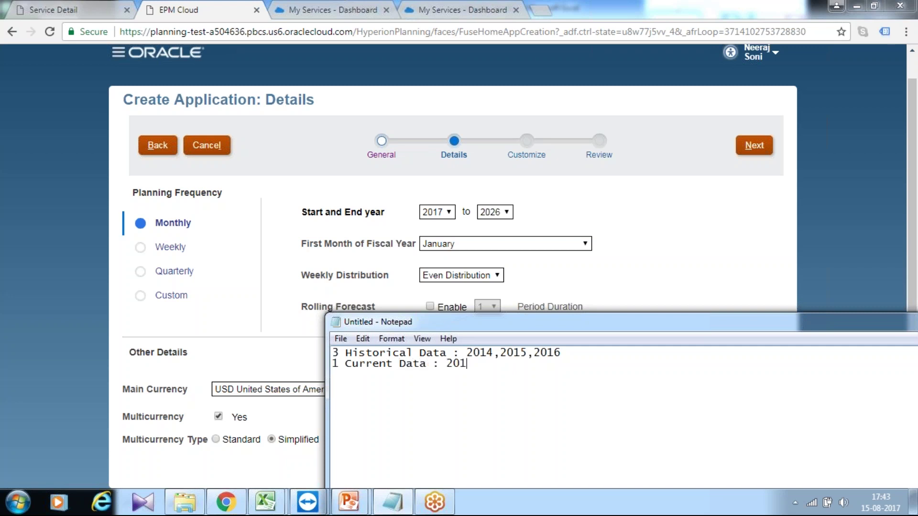
text(7)
key(Return)
text(3 Future data)
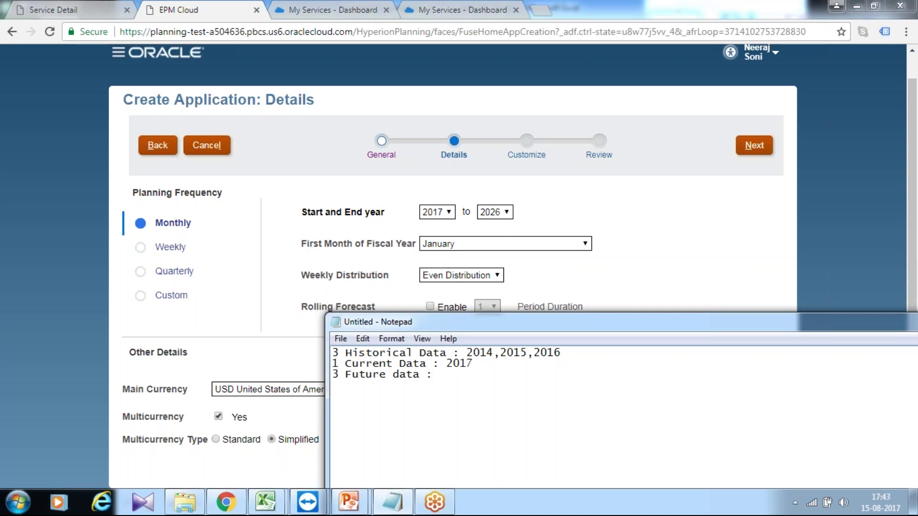
text(: 2018..2020)
Step: Back in EPM Cloud, set the application's start year to 2014 and end year to 2020
click(450, 211)
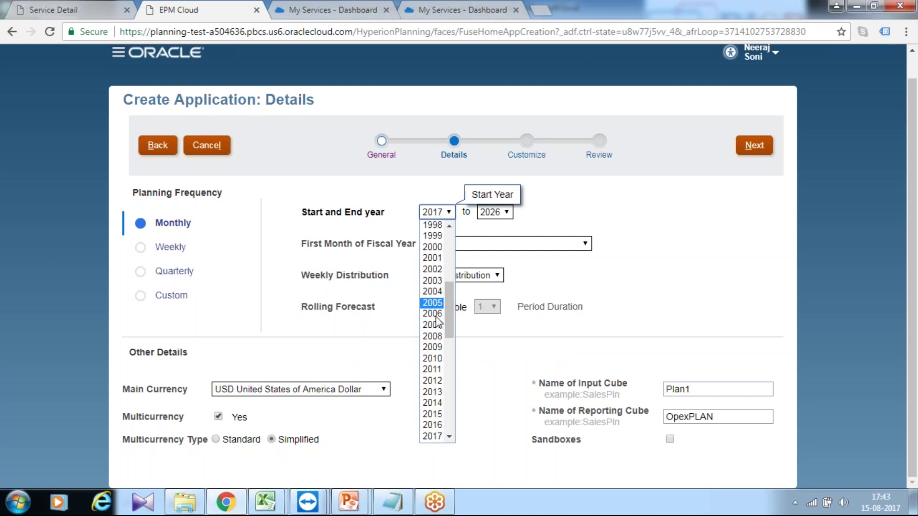
click(437, 403)
click(497, 212)
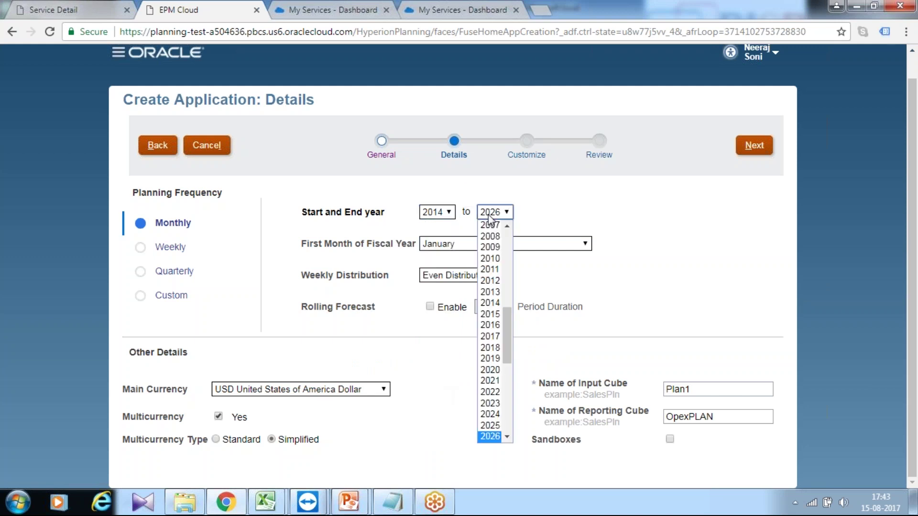
drag(502, 314, 504, 294)
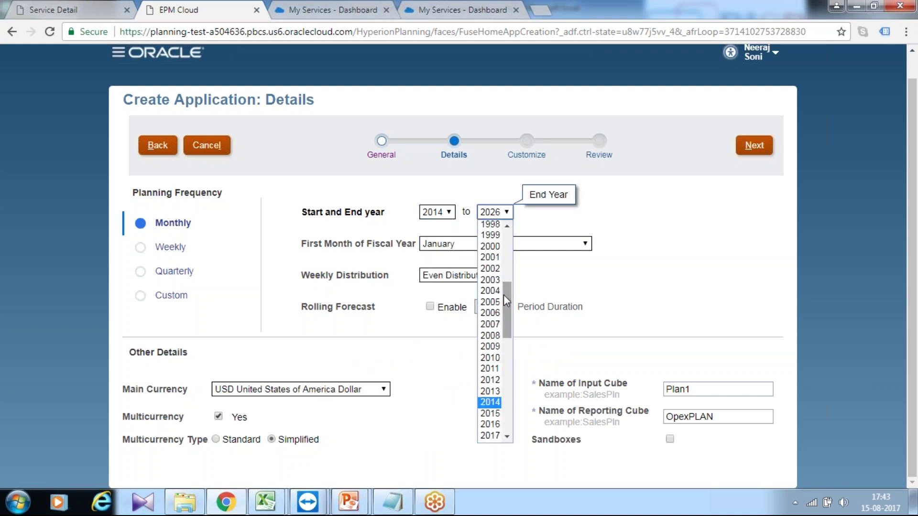
scroll(489, 396, down, 1)
scroll(488, 401, down, 3)
click(489, 334)
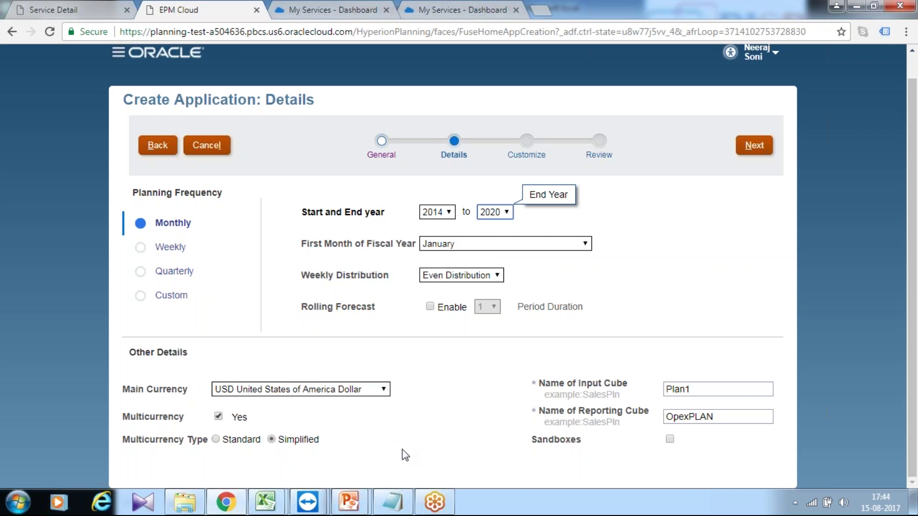
Step: Review the year notes in Notepad without covering the calendar settings, and show the Weekly Distribution options in EPM Cloud
click(392, 501)
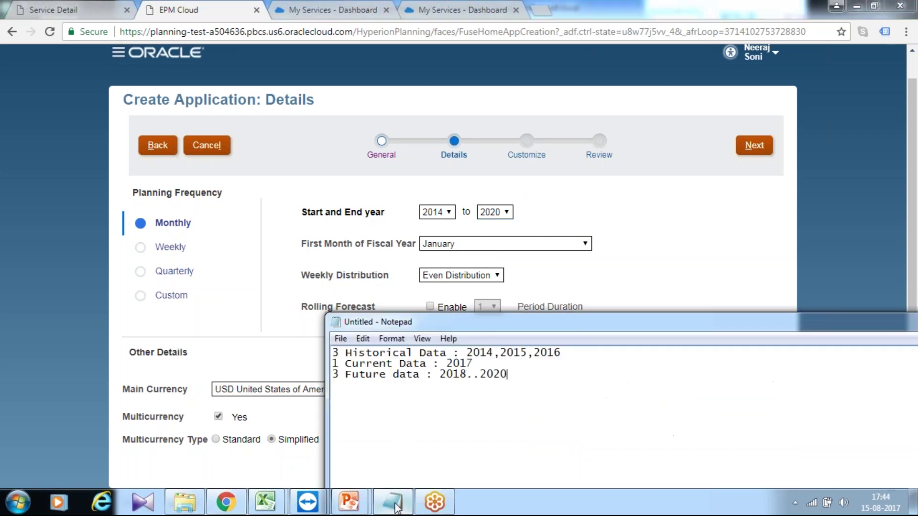
drag(452, 321, 428, 387)
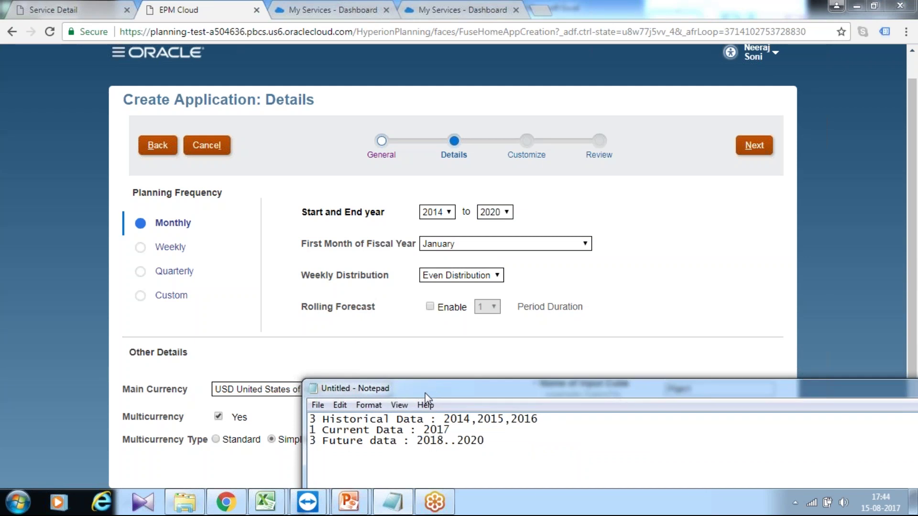
click(391, 458)
key(Right)
key(Right)
click(443, 277)
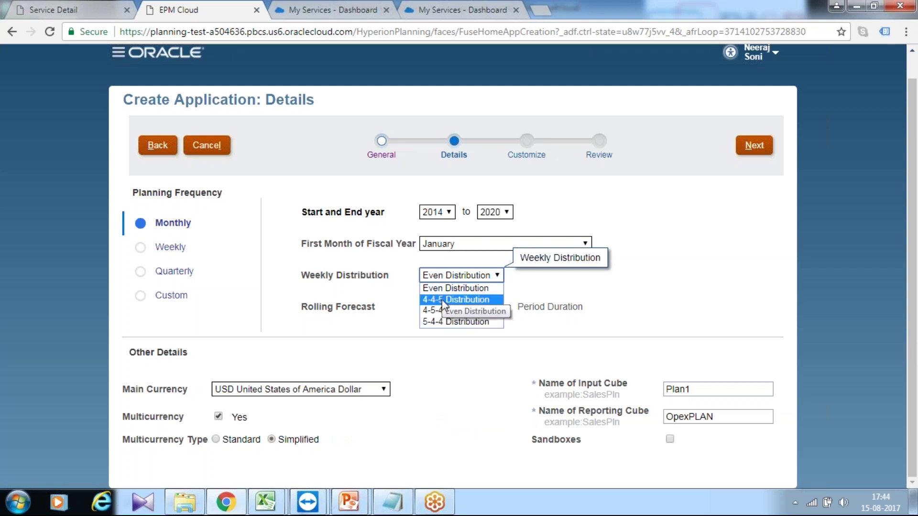
Step: Return to Notepad and add the lines "Qtr2 = 13 weeks" and "4-4-5" below the year notes
key(alt+Tab)
key(Return)
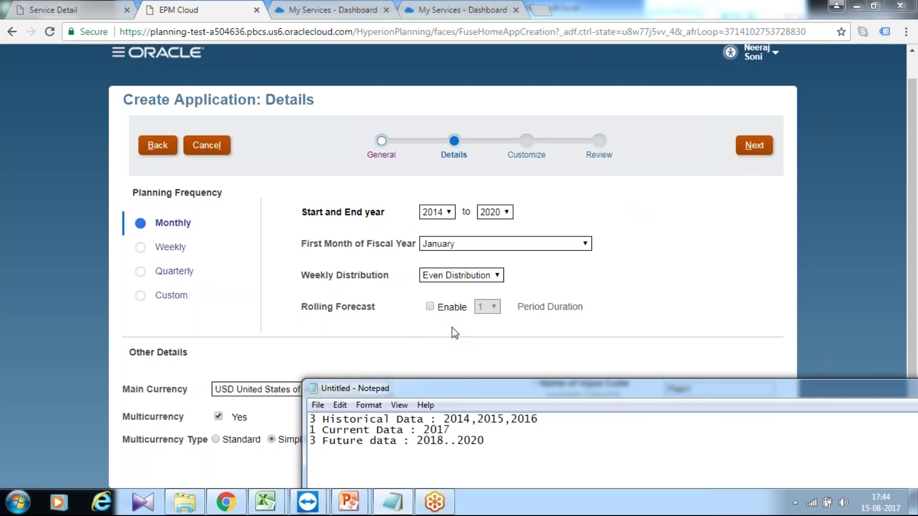
text(Qtr2 = 13 weeks)
key(Return)
text(4-4-5)
key(Return)
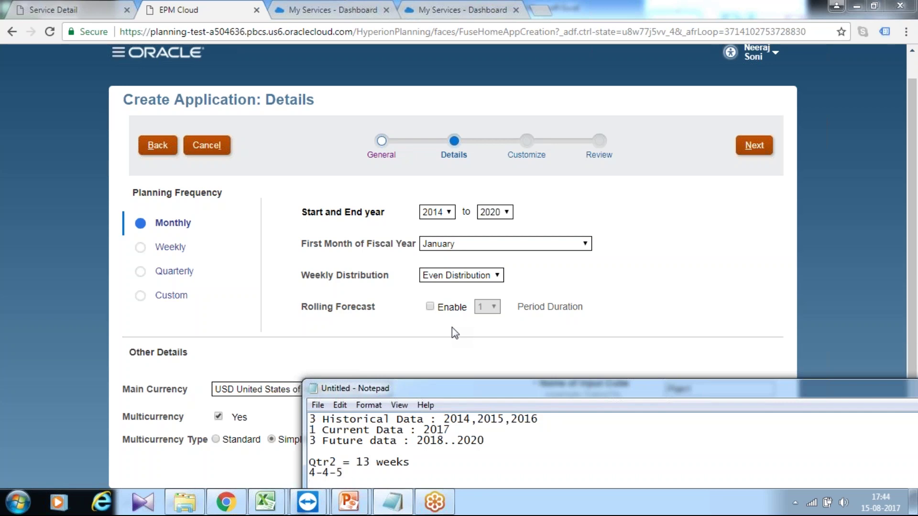
Step: Replace the hyphens in the 4-4-5 note with spacing and write "Apr May Jun" beneath the matching numbers
key(Up)
key(Delete)
text(Apr)
drag(530, 392, 510, 227)
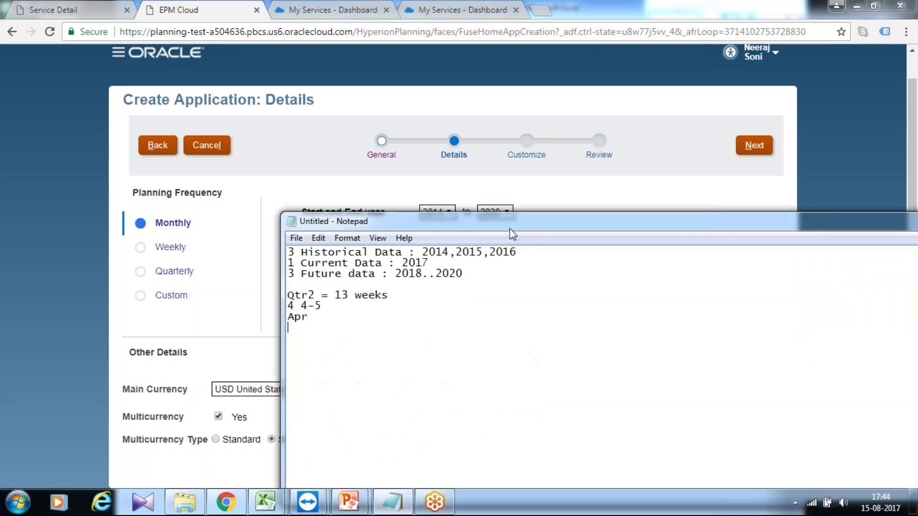
key(Up)
key(Left)
key(Down)
text(May)
key(Up)
key(Left)
key(Left)
key(BackSpace)
key(Down)
text(Jun)
Step: Add the alternative distributions "5-4-4" and "4-5-4" below the month labels, and return to EPM Cloud
key(Return)
key(Return)
text(5-4-4)
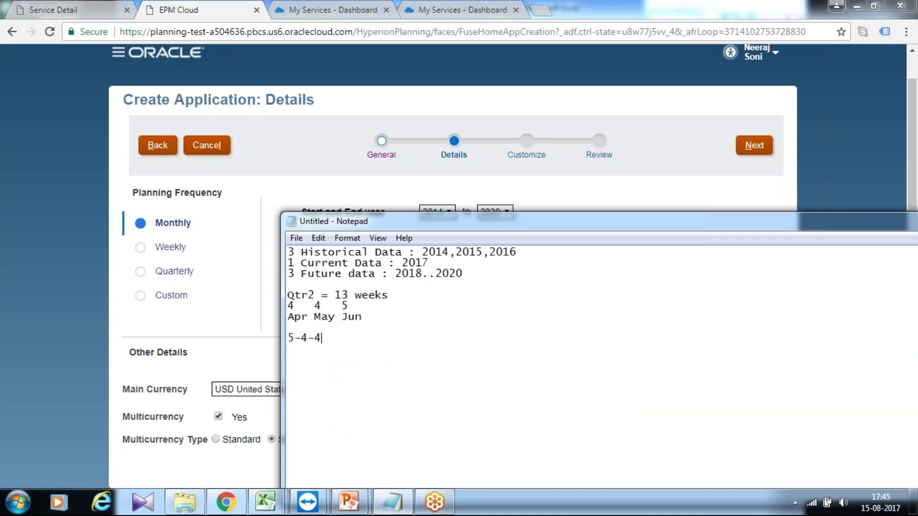
key(Return)
text(4-5-5)
key(BackSpace)
text(4-4)
click(602, 176)
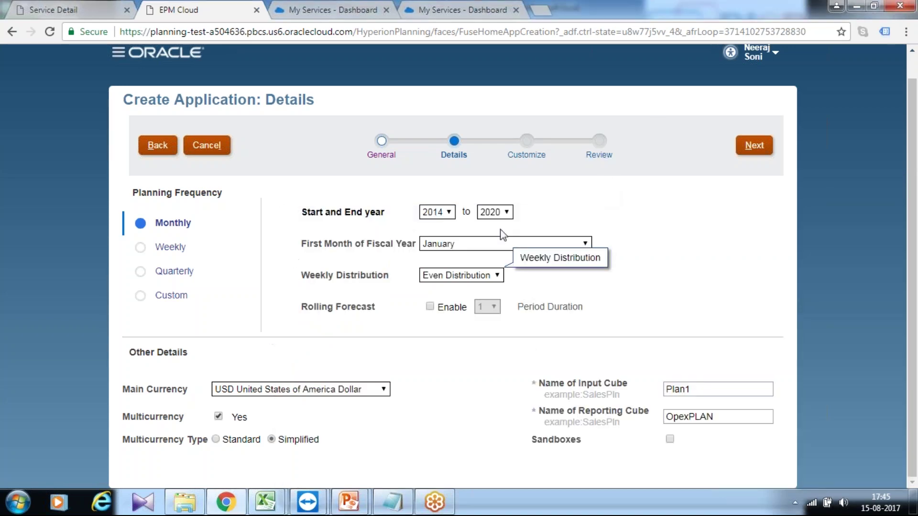
Step: Switch to Notepad and add the line "Rolling 13 Month : 2016-Aug to 2017-Aug"
key(alt+Tab)
key(Return)
text(oll)
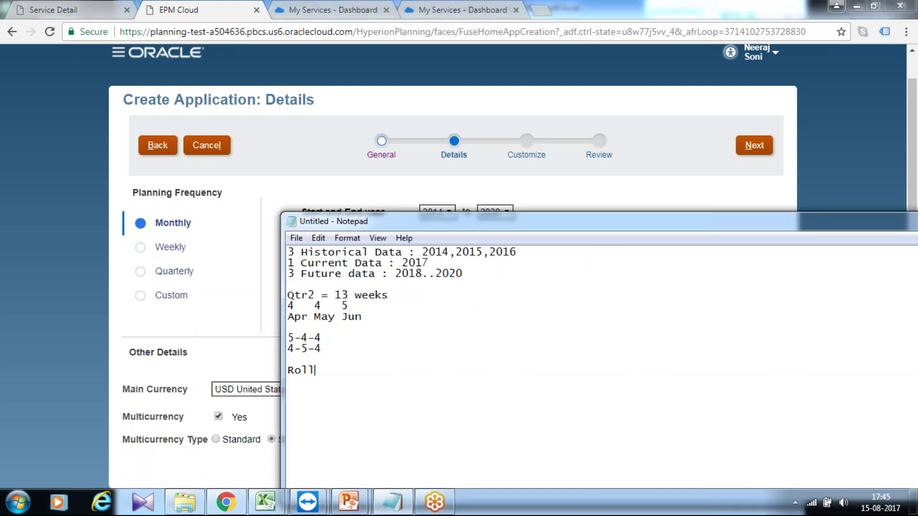
text(ing 13 Month : 2016-)
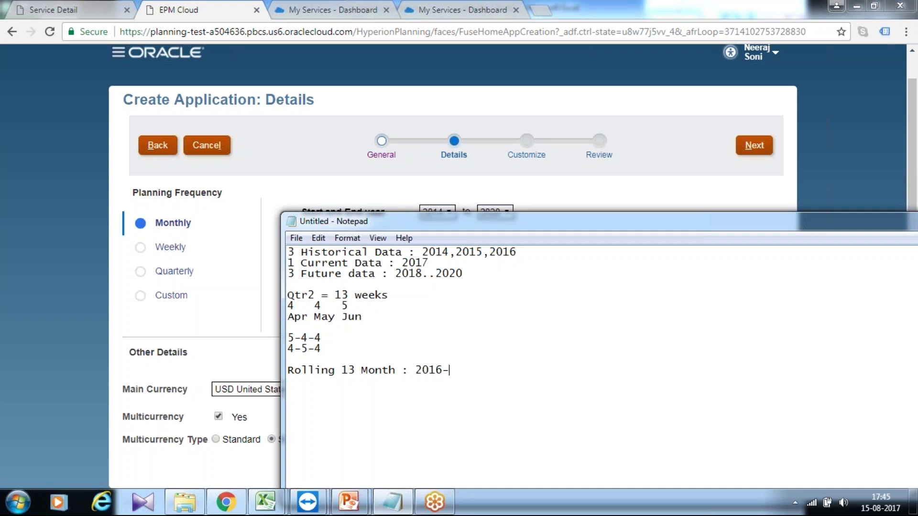
text(Aug to 2017-Aug)
Step: Add the line "Rolling 12 Month : 1+11" and label its 1 as "(Jan)"
key(Return)
text(Rolling 12 Month : 1+11)
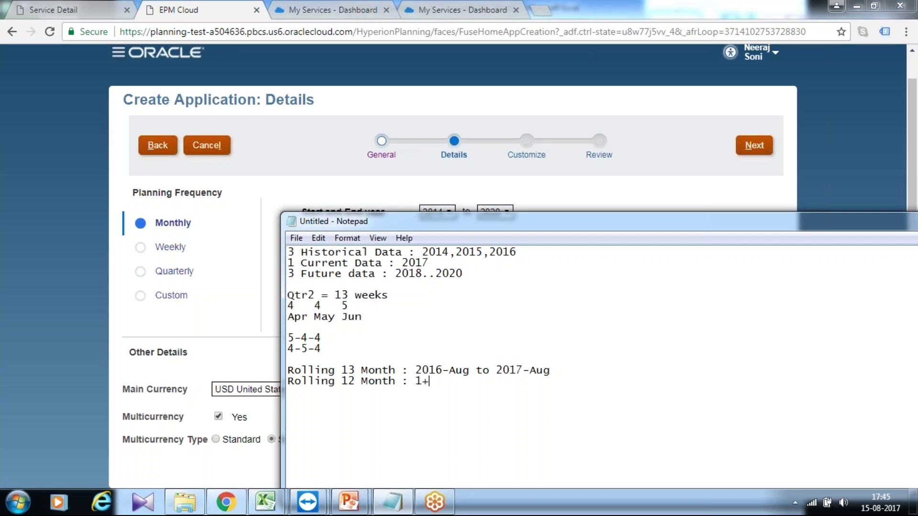
key(Return)
key(Tab)
key(BackSpace)
key(Left)
key(Left)
key(Left)
key(Left)
key(Left)
text((Jan))
Step: Extend the rolling 12-month note to read "1(Jan Actua)+11( Feb..Dec Forecast)"
key(Right)
key(Right)
key(Right)
text(()
key(Left)
key(Left)
key(Left)
key(Left)
key(Left)
text(Actual)
key(BackSpace)
key(BackSpace)
key(Down)
key(Left)
key(Left)
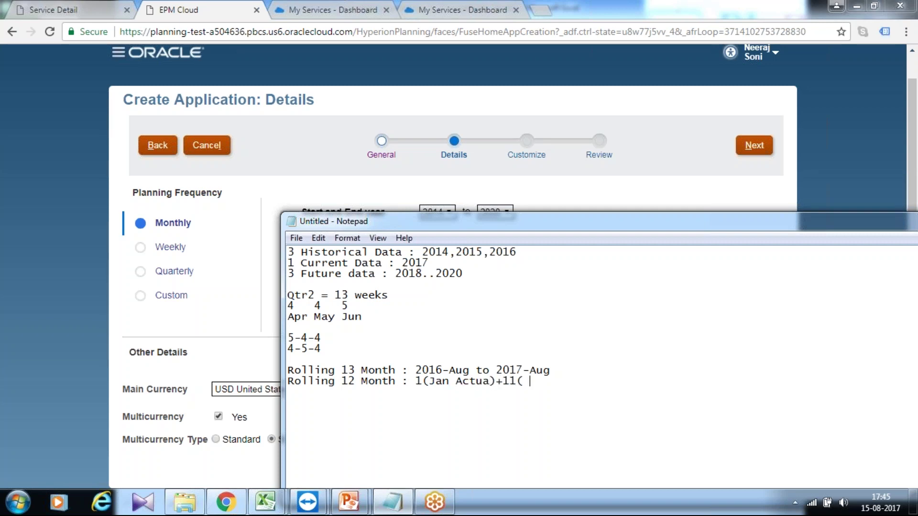
text(Feb..Dec Forecast))
Step: Add "2+10" indented beneath the rolling 12-month formula and return to EPM Cloud
key(Return)
key(Tab)
key(Tab)
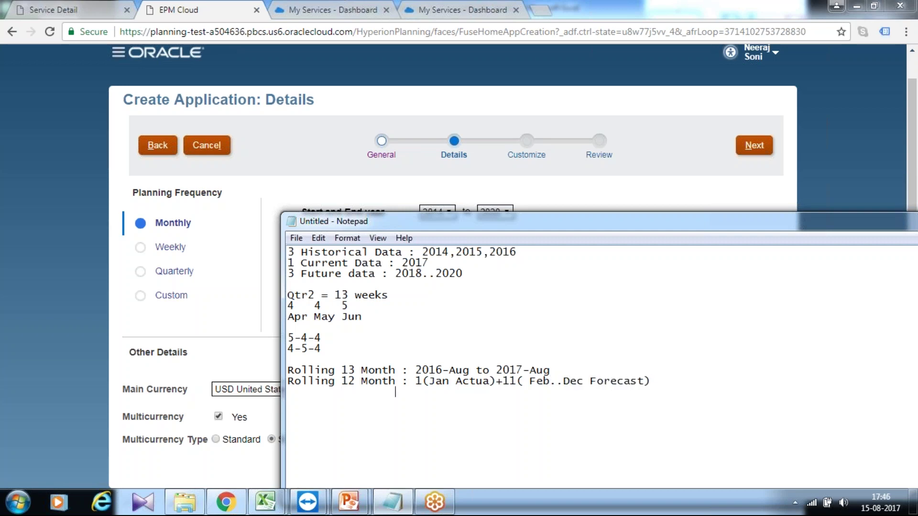
text(+2)
key(BackSpace)
key(BackSpace)
text(2+10)
key(Left)
key(Left)
key(Left)
key(Left)
click(814, 149)
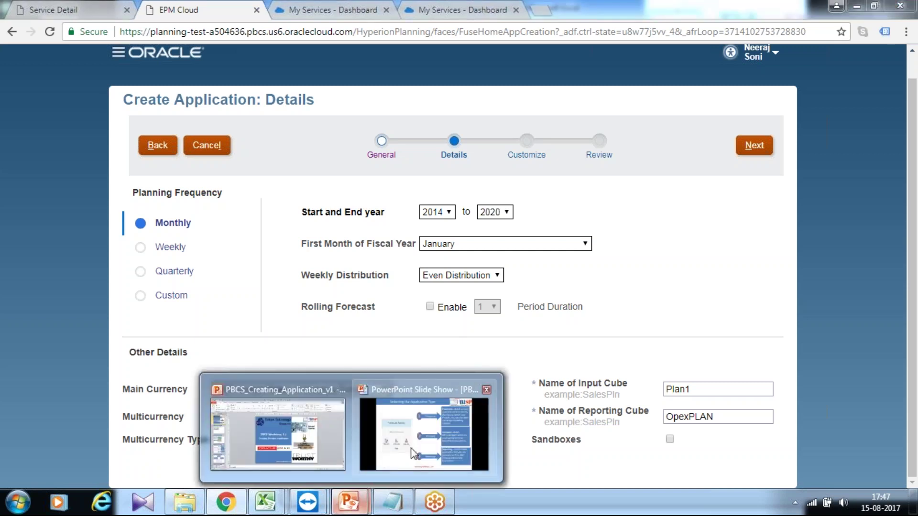
Step: Switch to the PowerPoint slide show and go to the Setting Up Currencies slide explaining the Standard option
click(412, 449)
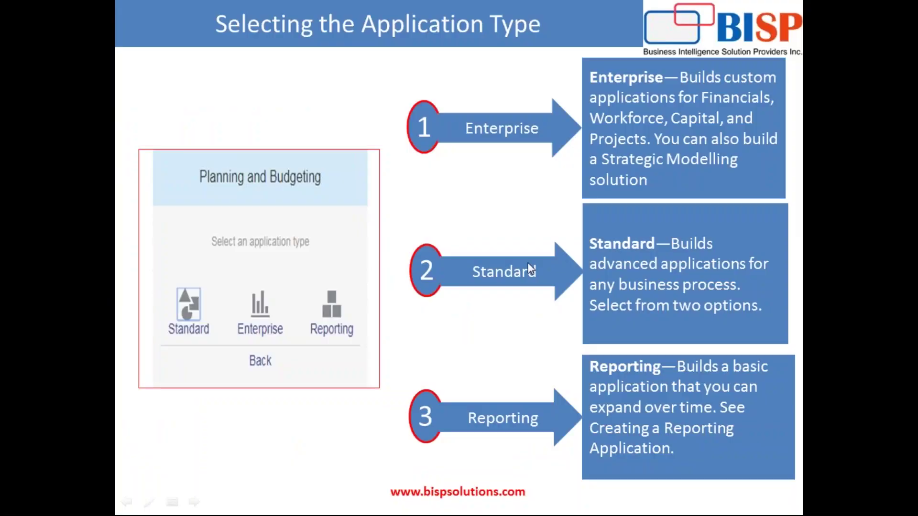
key(Right)
key(Right)
key(Right)
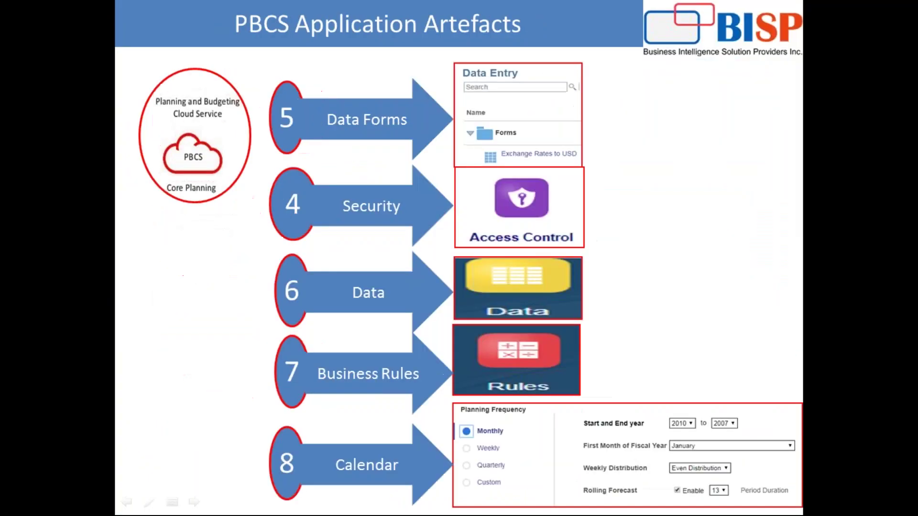
key(Right)
key(Right)
key(Right)
key(Right)
key(Right)
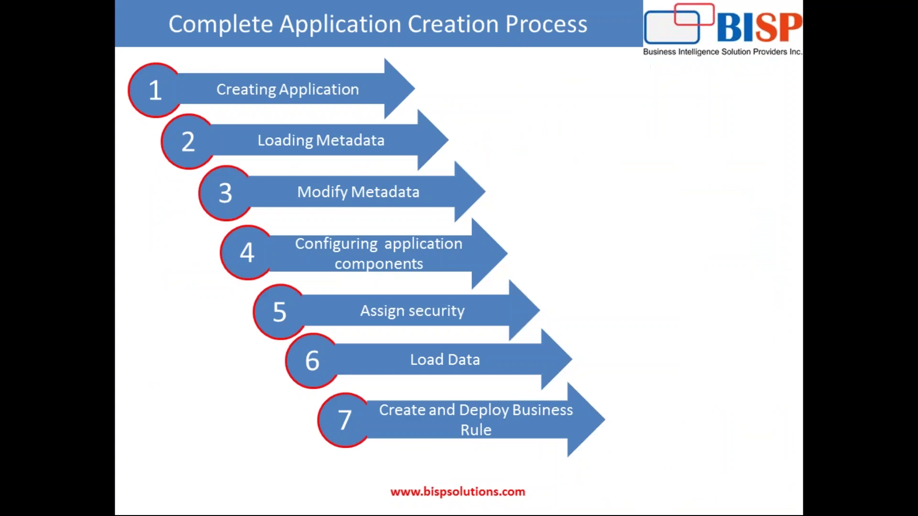
key(Left)
key(Left)
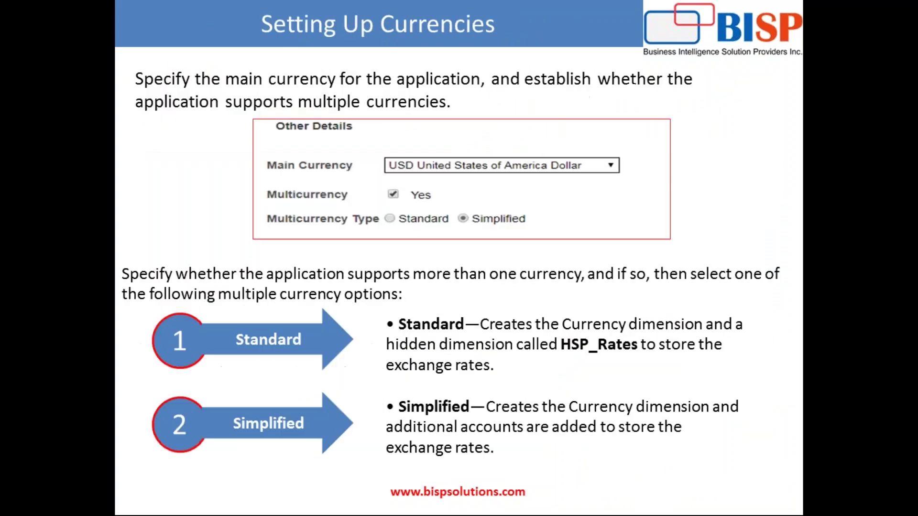
key(Right)
key(Right)
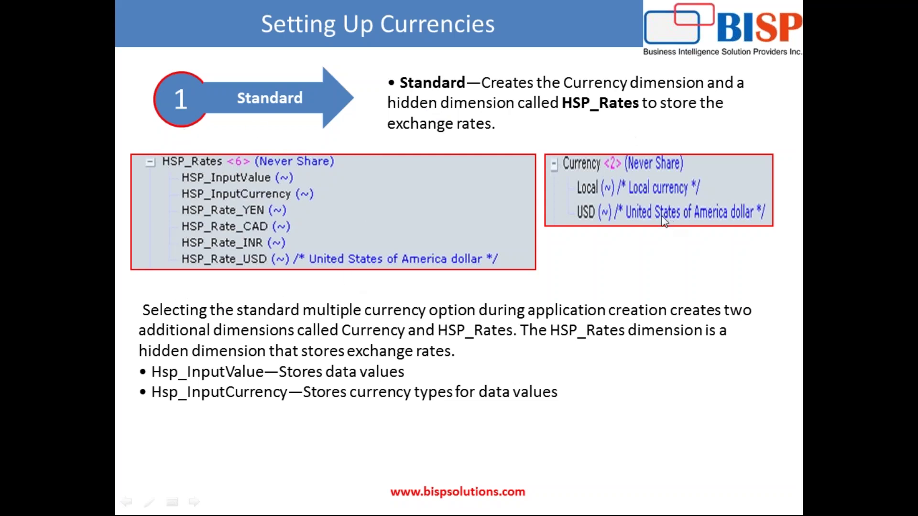
key(super)
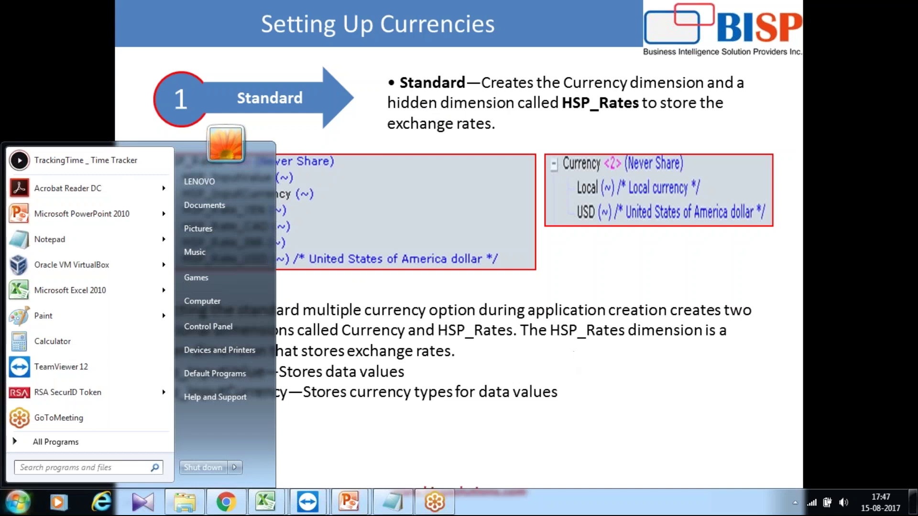
click(392, 502)
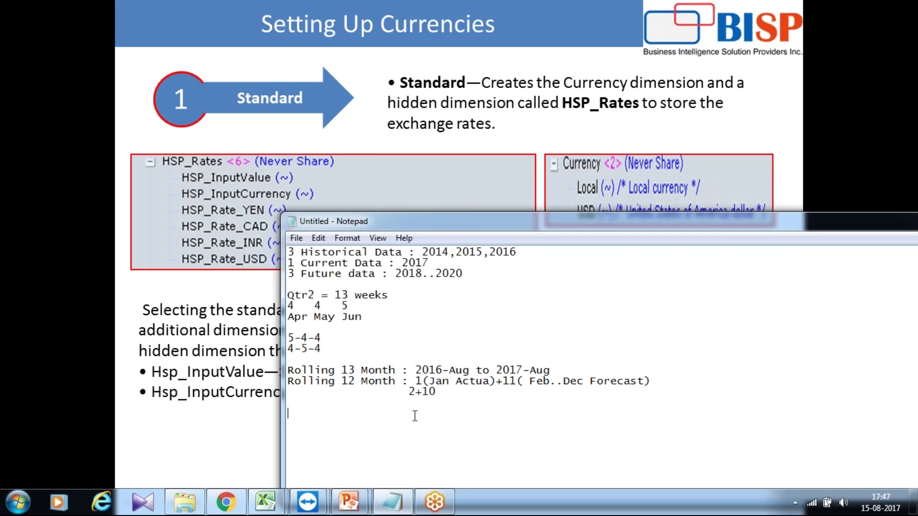
text(1000 USD to IN)
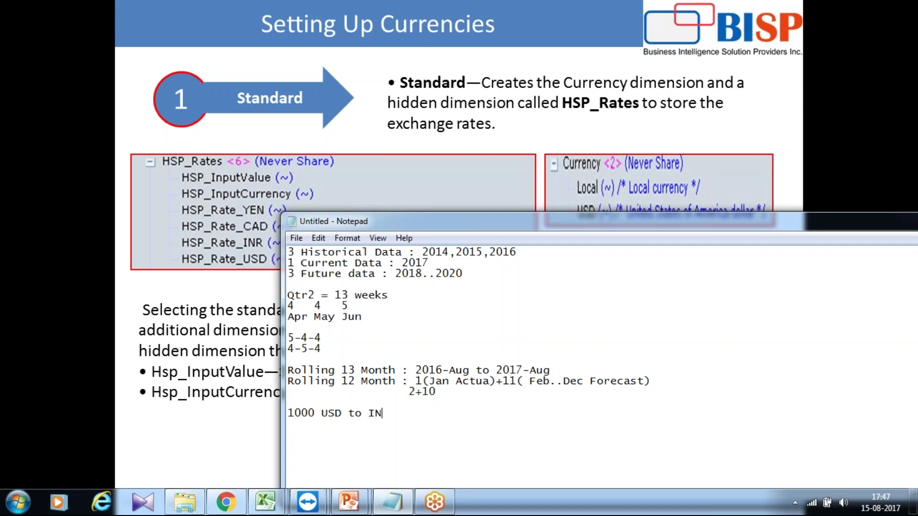
text(R @65)
Step: Add the lines "Input Value : 1000", "Input Currency : USD" and "Exchange Rate : 65" beneath the USD to INR note
key(Return)
text(Input Value :)
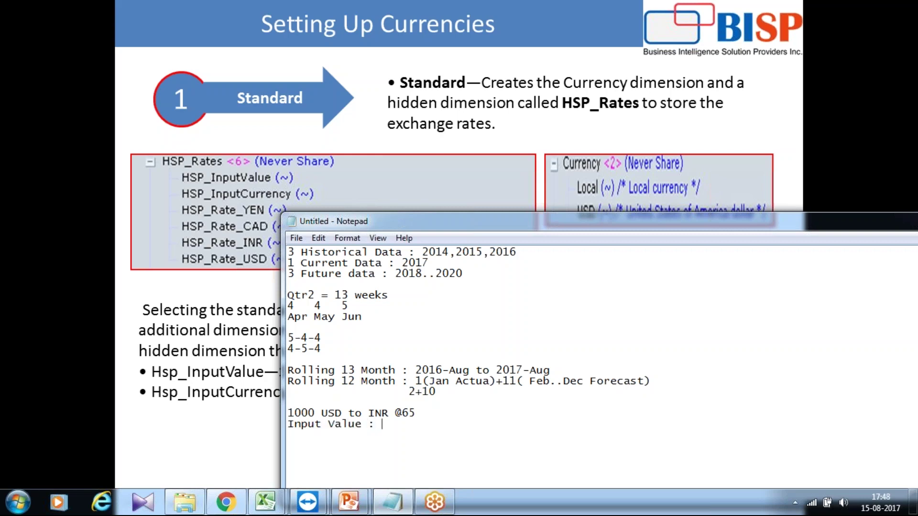
text( 1000)
key(Return)
text(Input Currency )
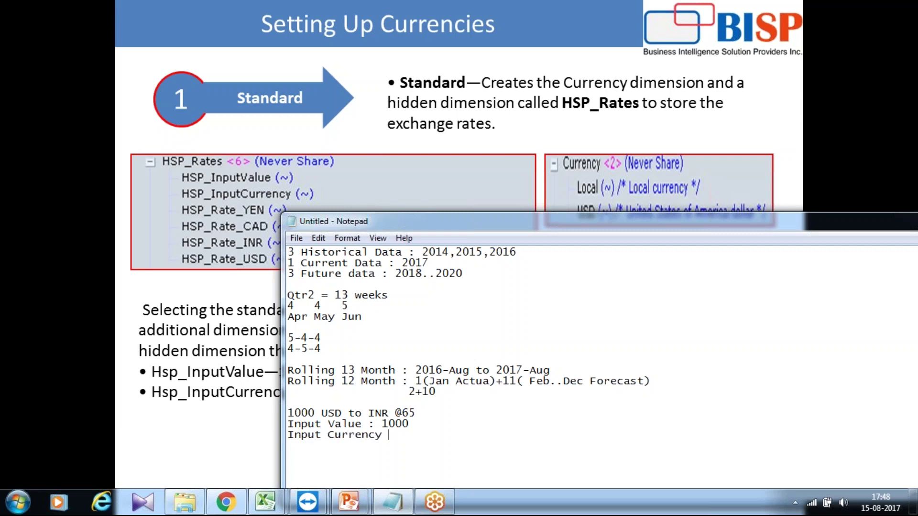
text(: USD)
key(Return)
text(Exchange Rate )
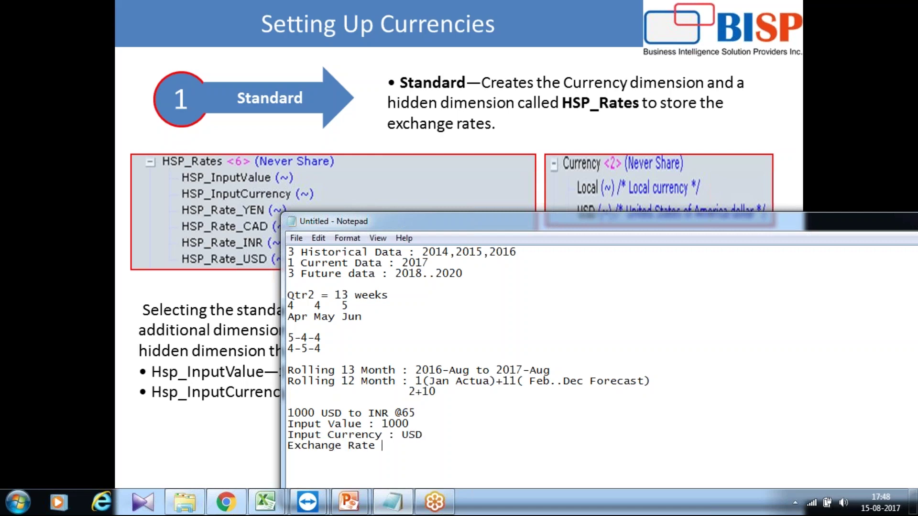
text(: 65)
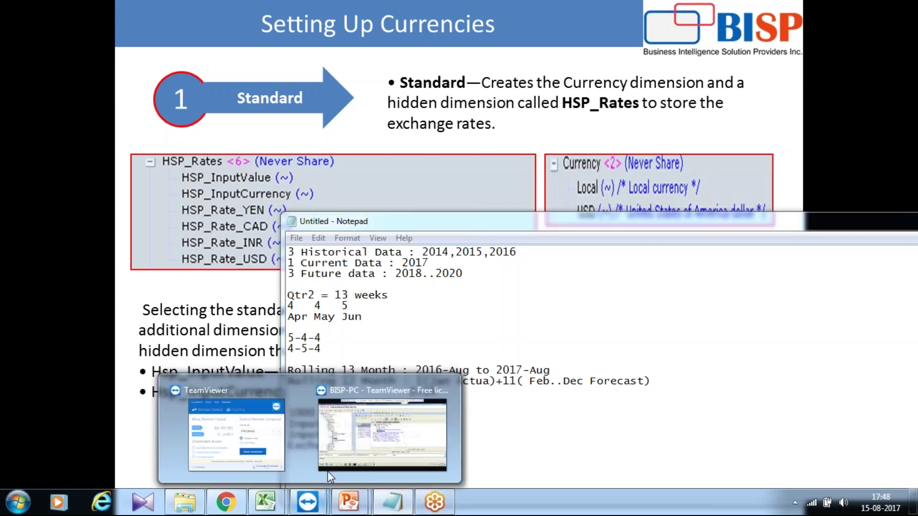
Step: Switch to the remote Essbase Administration Services session and examine the HSP_Rates members in the Plan2 outline, then minimize the session
click(360, 445)
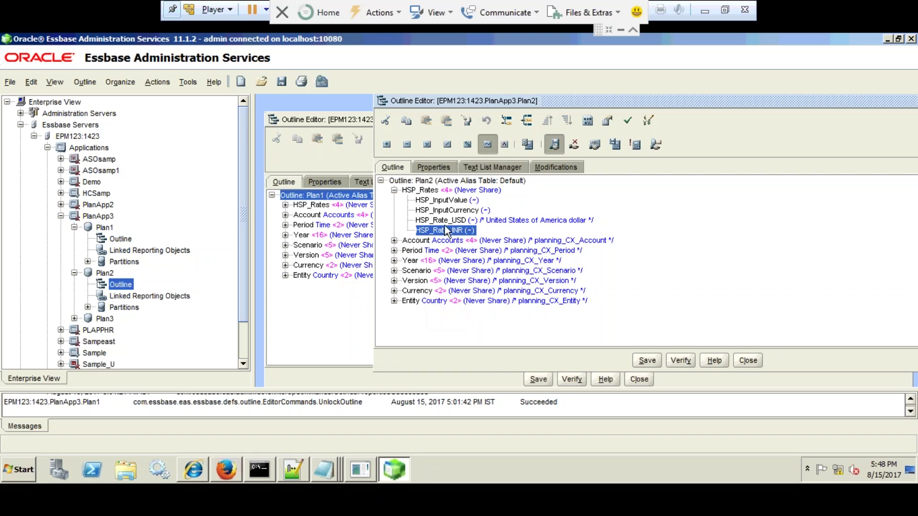
click(429, 191)
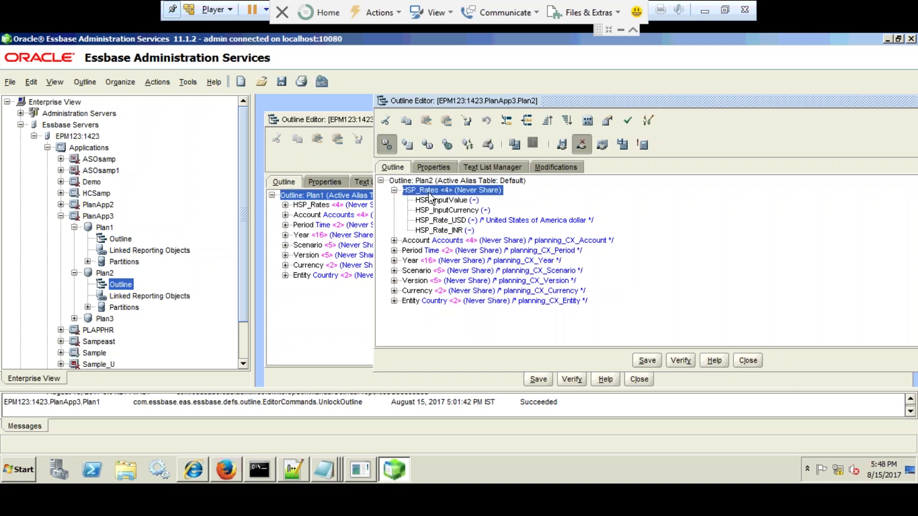
click(447, 202)
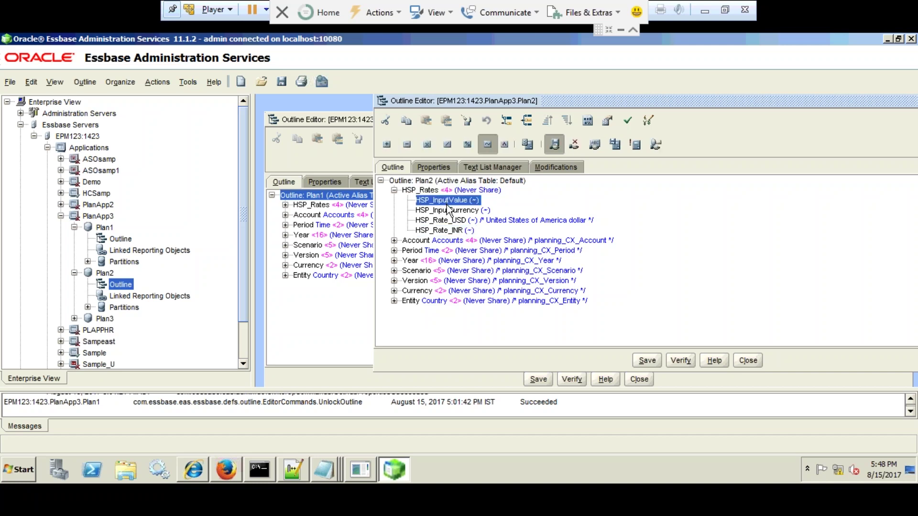
click(447, 212)
click(447, 229)
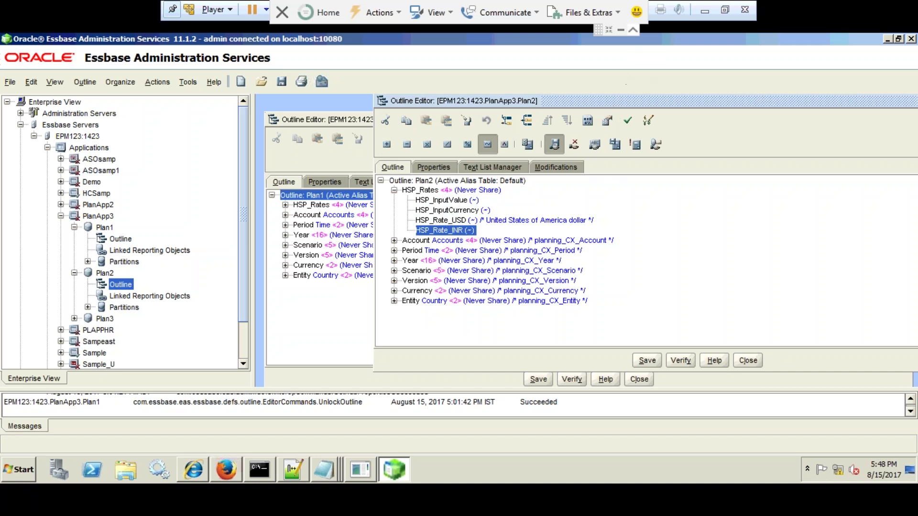
click(621, 26)
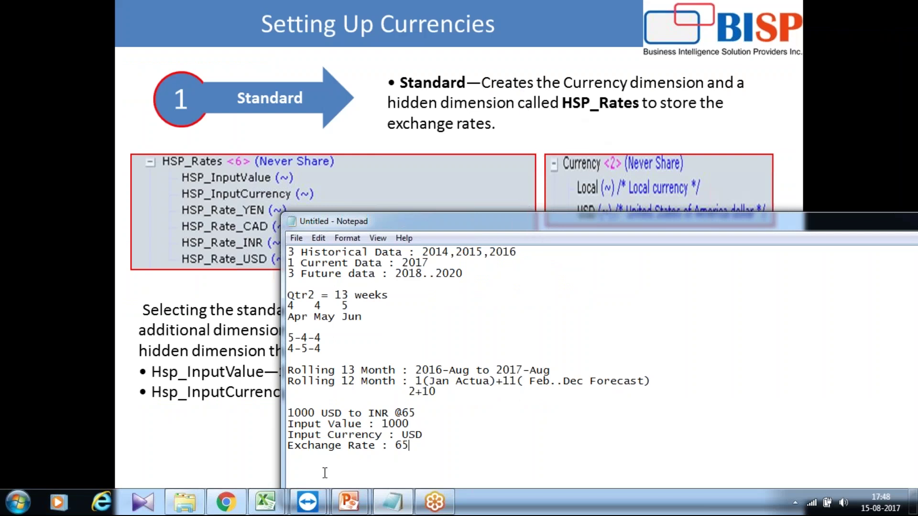
Step: Reopen the remote Essbase session, expand the Currency dimension in the Plan2 outline to examine its members, and minimize the session
click(296, 506)
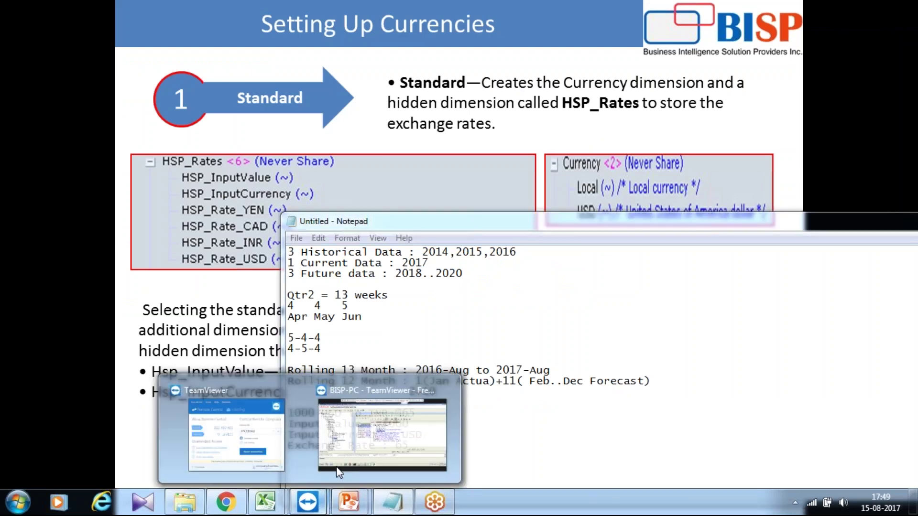
click(378, 442)
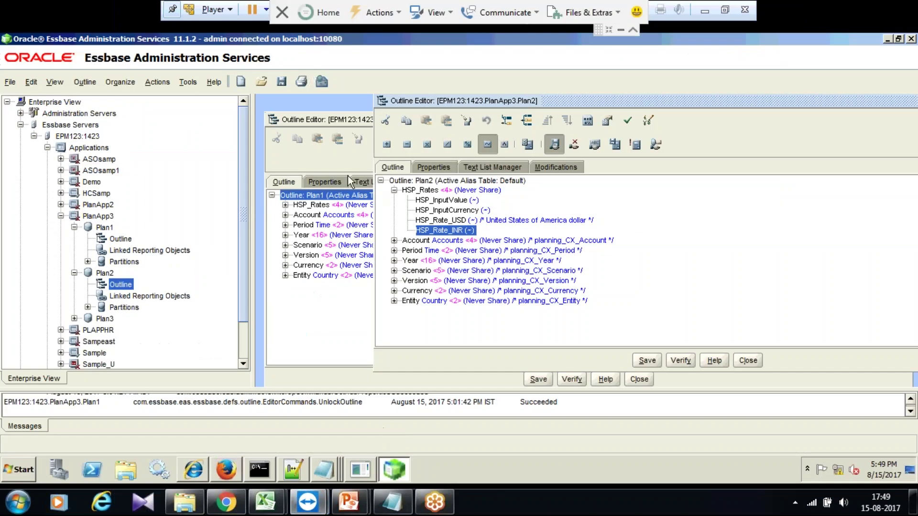
click(394, 190)
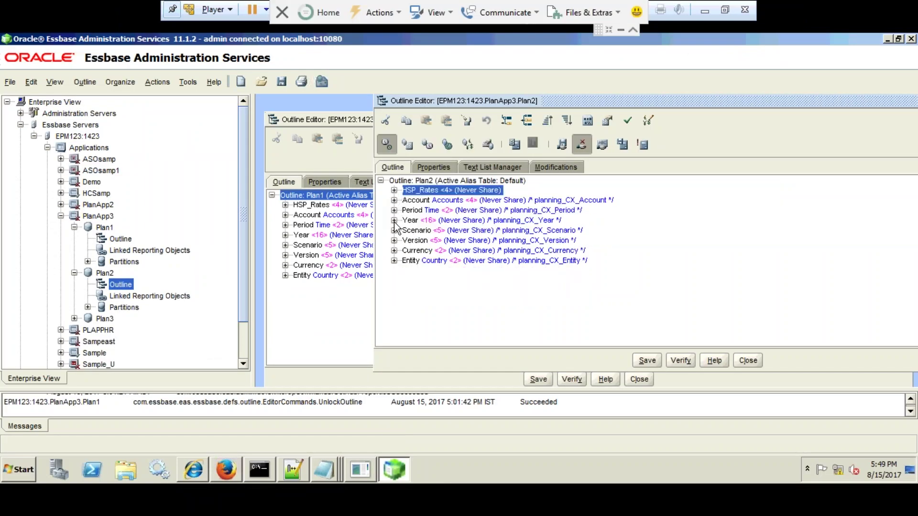
key(Right)
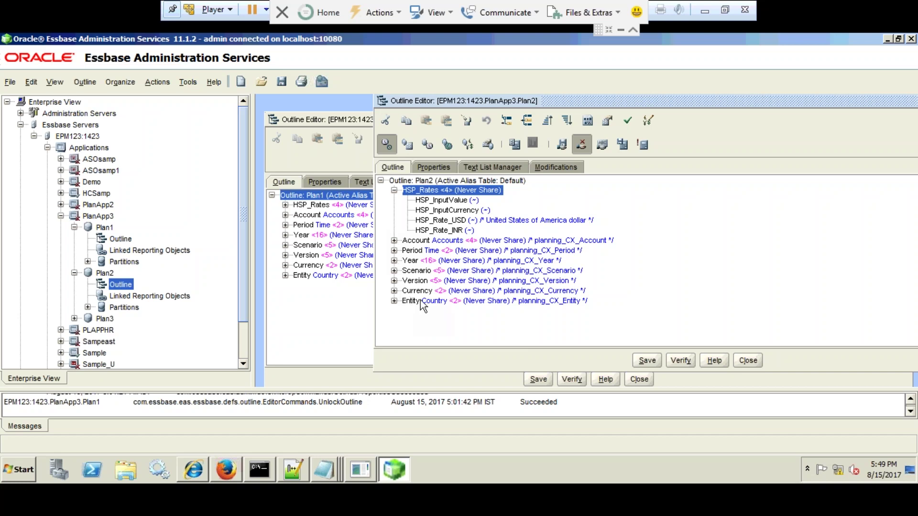
click(393, 291)
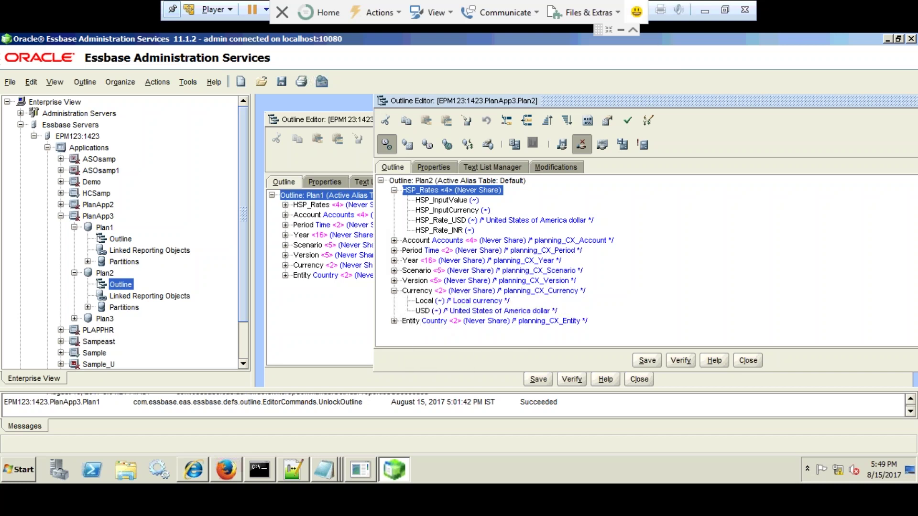
click(621, 29)
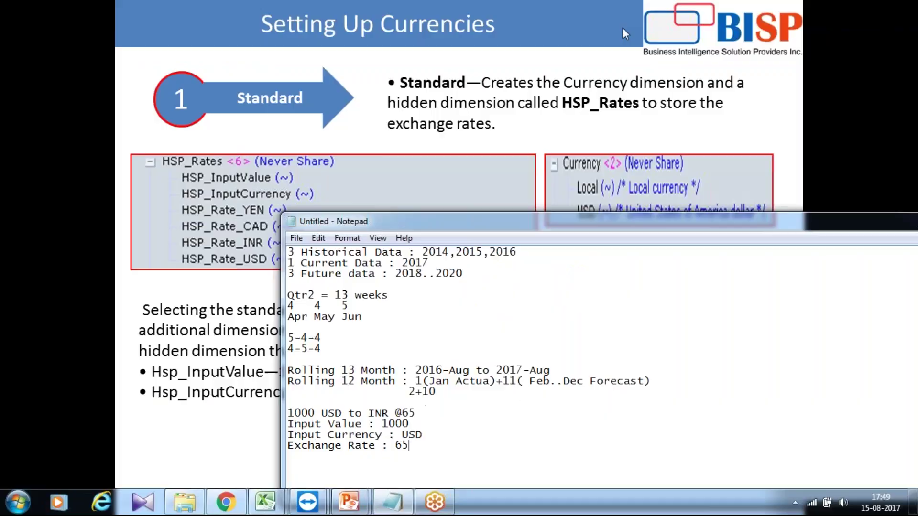
Step: Advance the slide show to the Simplified currency option and switch back to EPM Cloud in Chrome
click(583, 88)
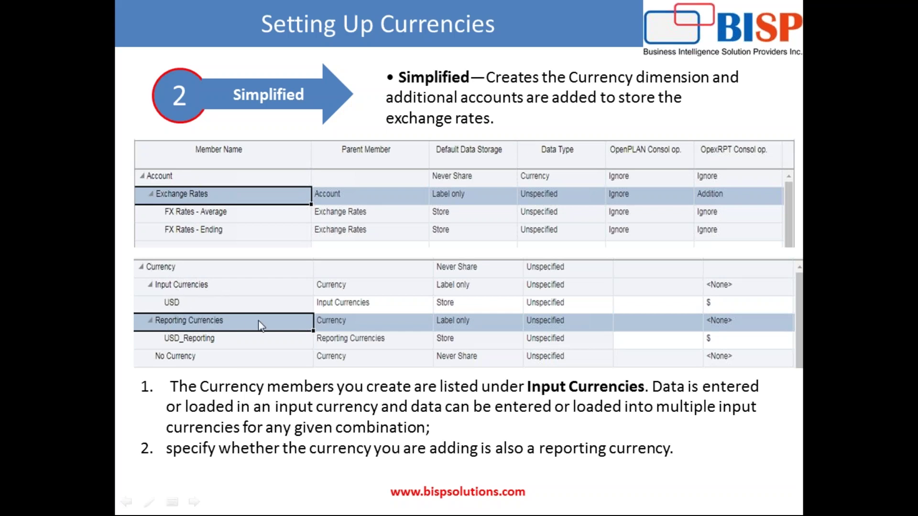
key(super)
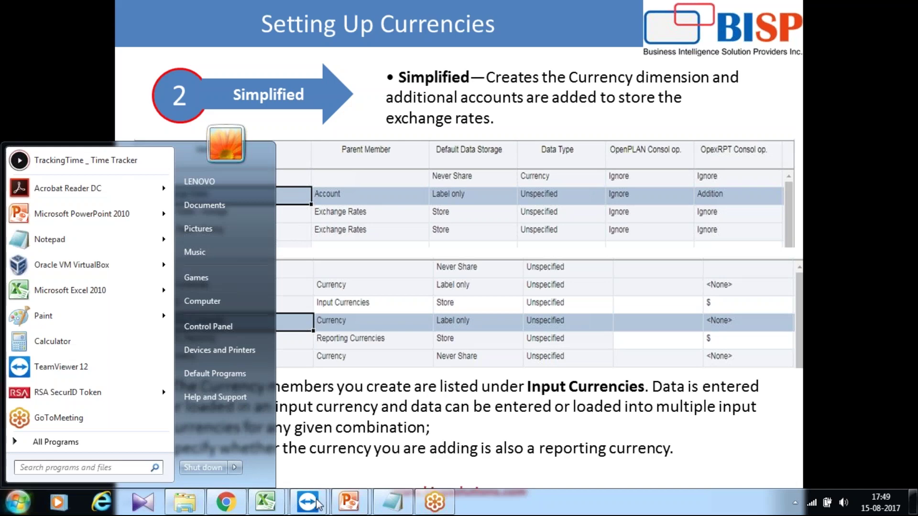
click(232, 510)
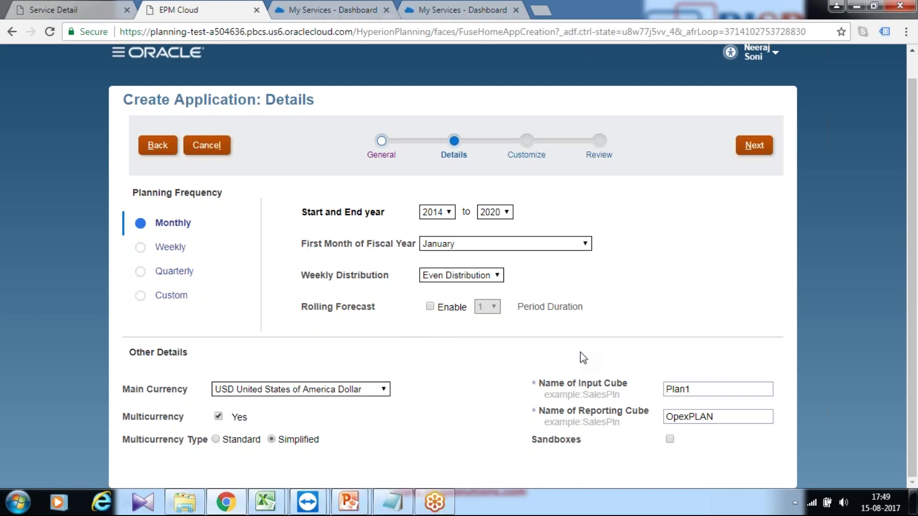
Step: Name the input cube OpexDB and the reporting cube OpenRTP
double_click(705, 388)
text(OpexDB)
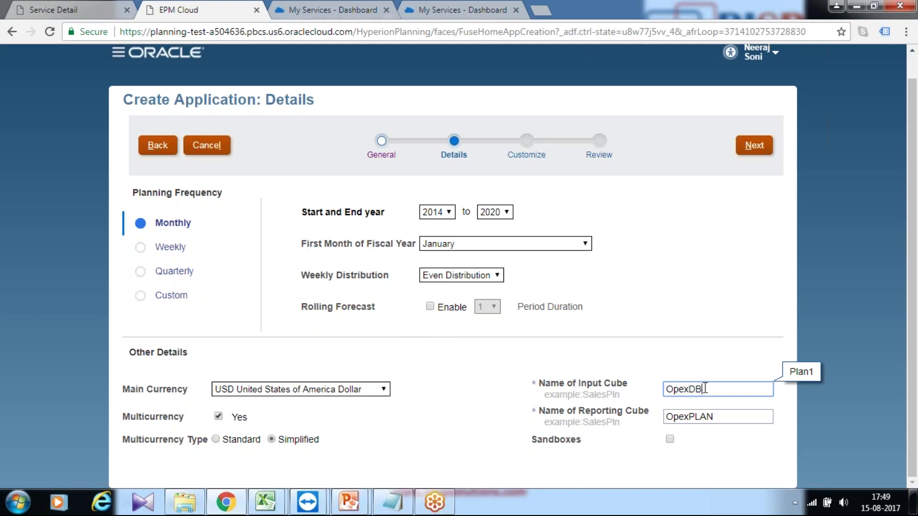
key(Tab)
key(Tab)
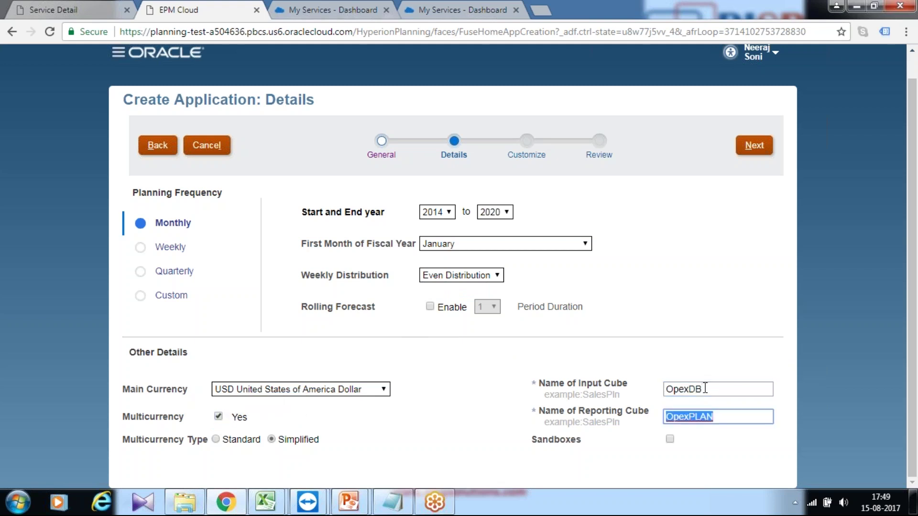
text(O)
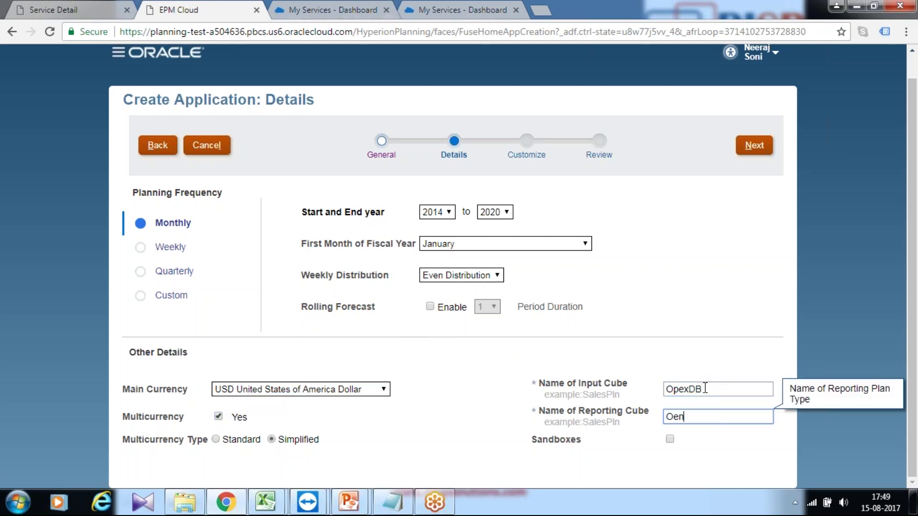
text(penRTP)
Step: Check the Simplified currency slide in PowerPoint, return to EPM Cloud and proceed to the Customize stage of application creation
mouse_move(356, 502)
click(394, 440)
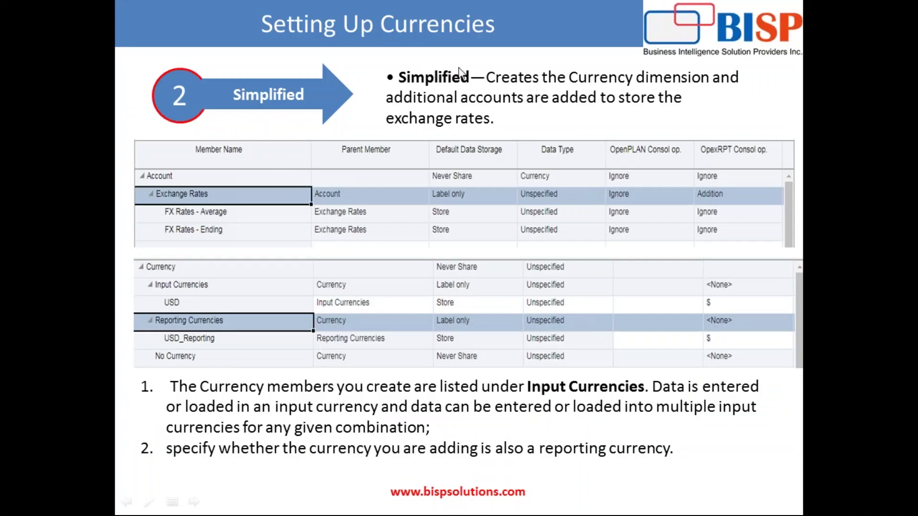
key(alt+Tab)
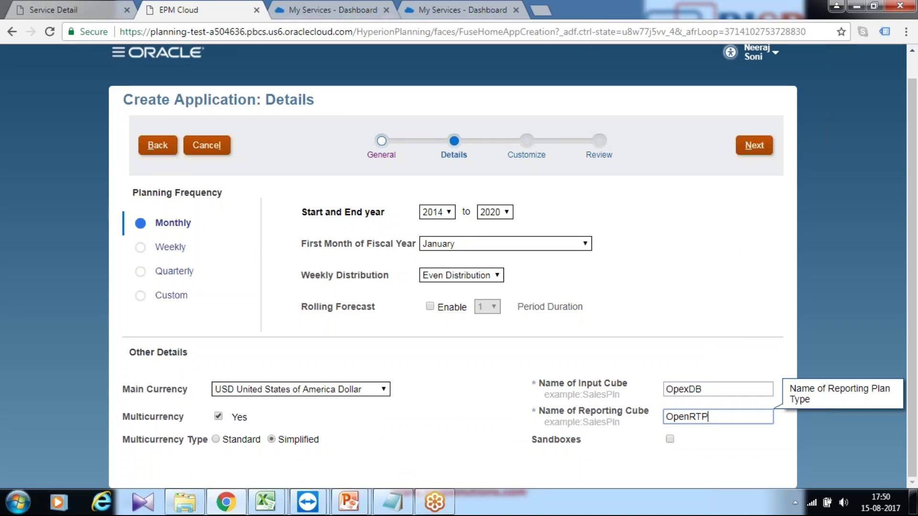
click(754, 145)
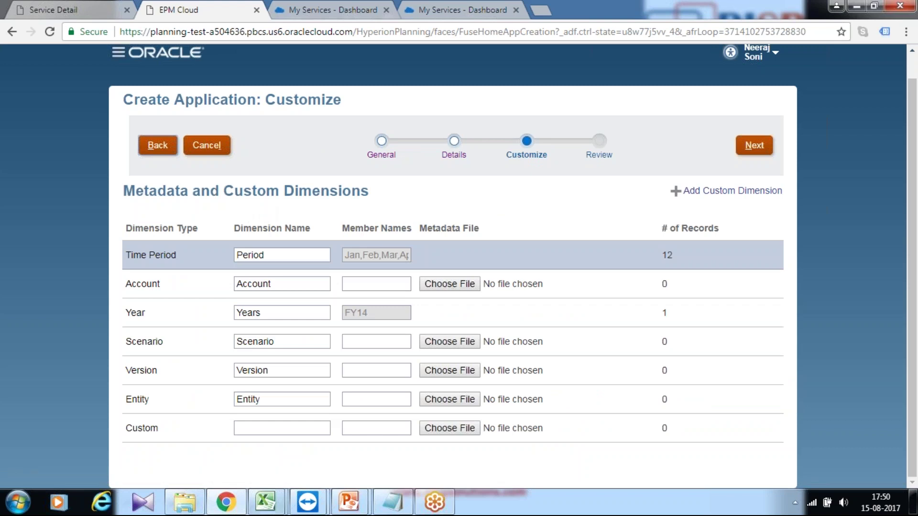
Step: Switch to the xl-budgetconsolidation_v1 workbook in Excel, examine the Budget, Forecast and Actual headings and Accommodation Expenses items, and minimize it
mouse_move(266, 502)
click(311, 434)
click(266, 245)
click(218, 205)
drag(218, 204, 362, 212)
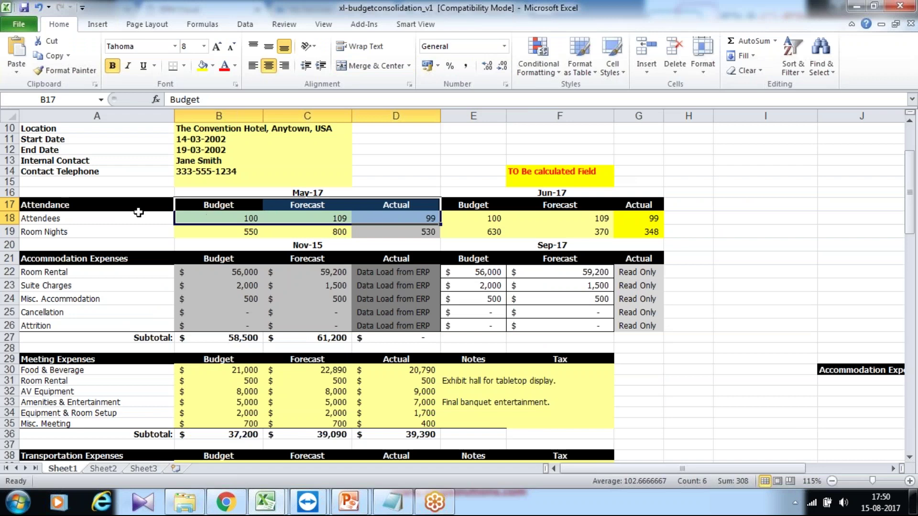
drag(55, 257, 53, 326)
click(861, 7)
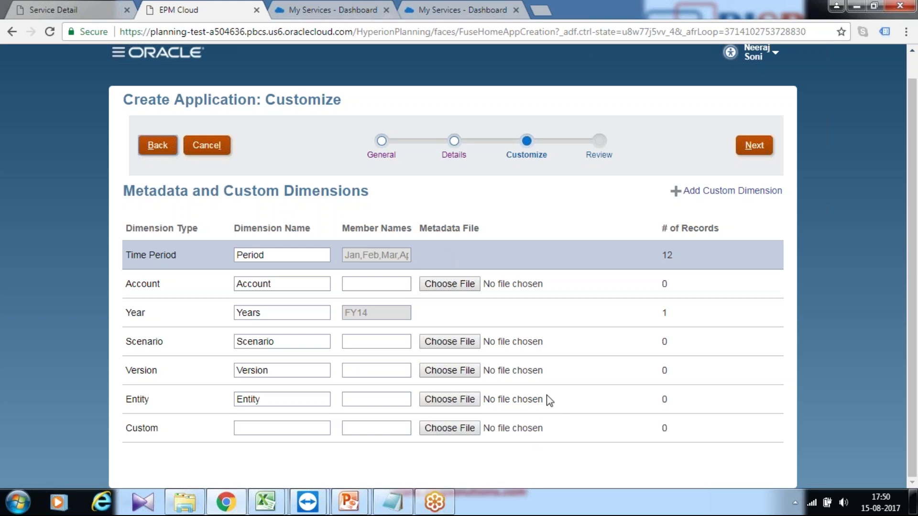
Step: Load the Planning_Metadata file from the ExportedMetadataFile (4) folder for the Account dimension and check its record count
click(466, 287)
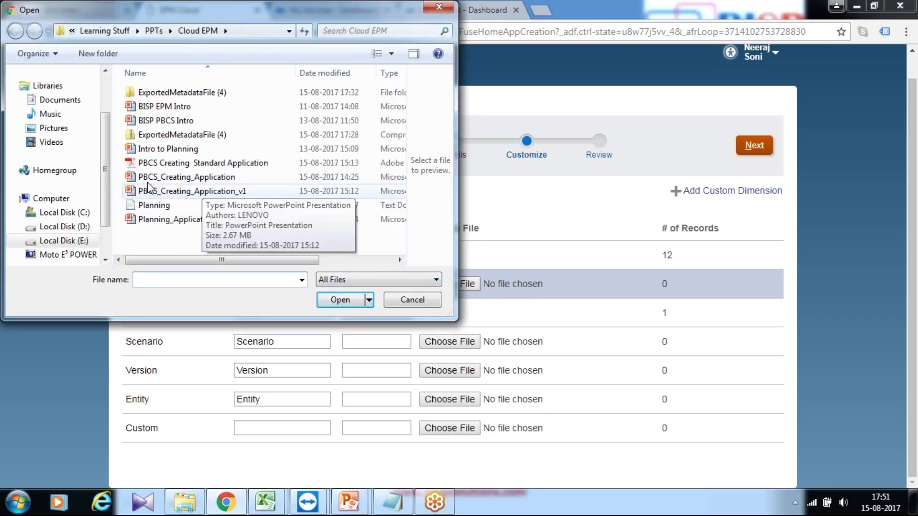
double_click(191, 93)
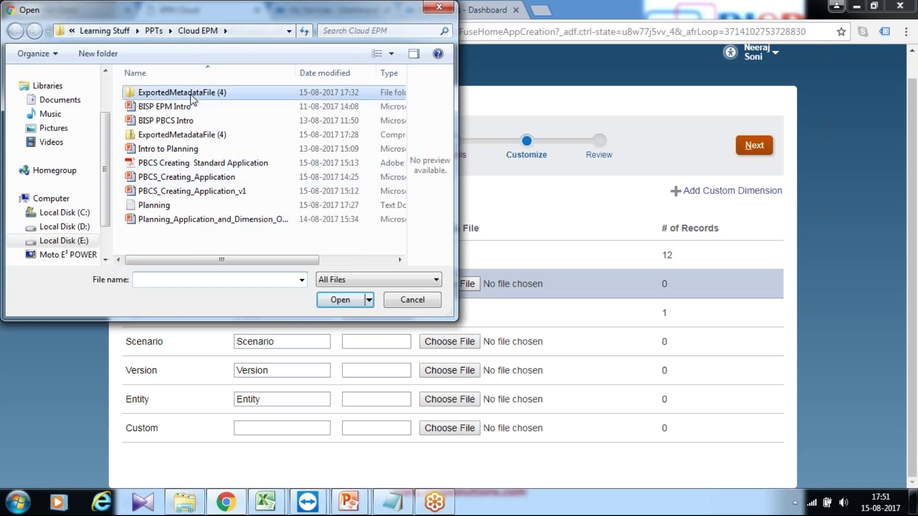
click(184, 94)
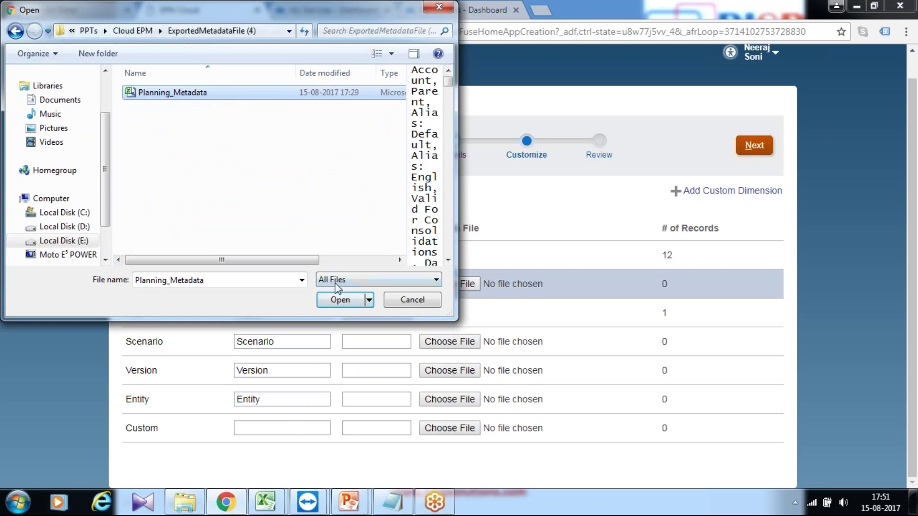
click(338, 298)
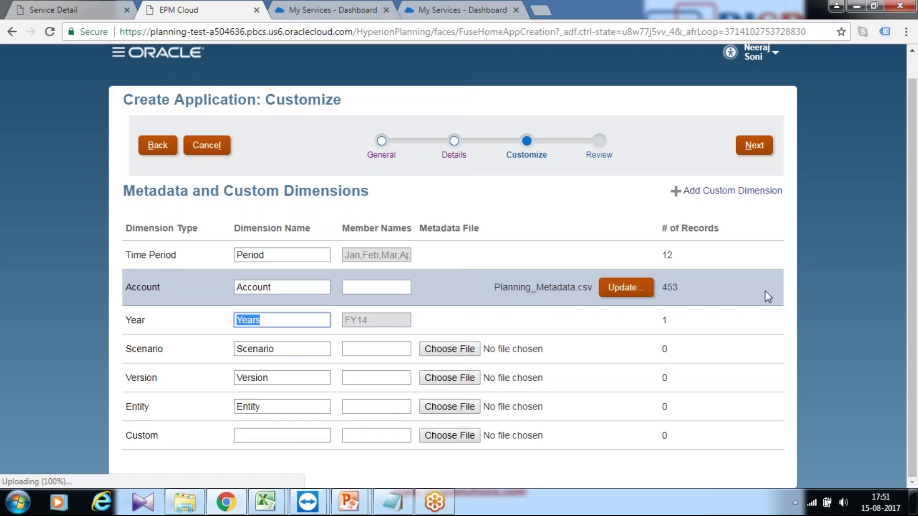
drag(677, 288, 665, 289)
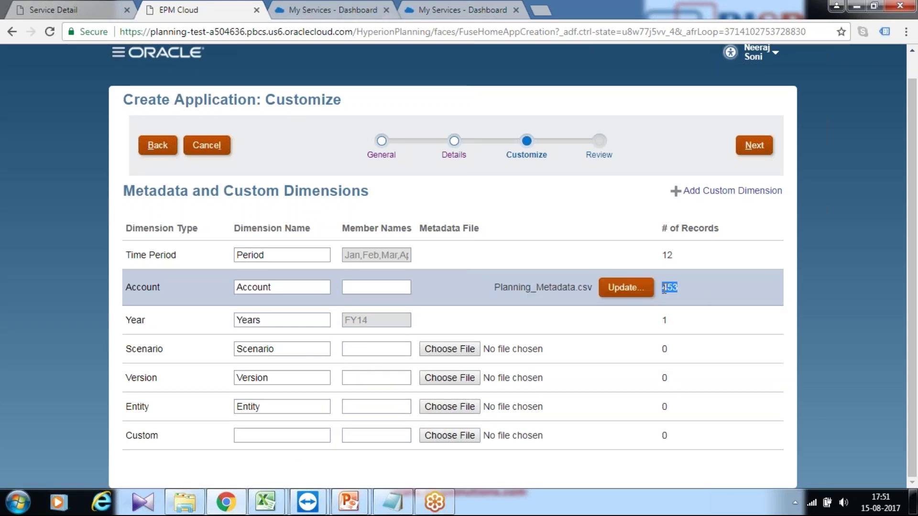
click(266, 502)
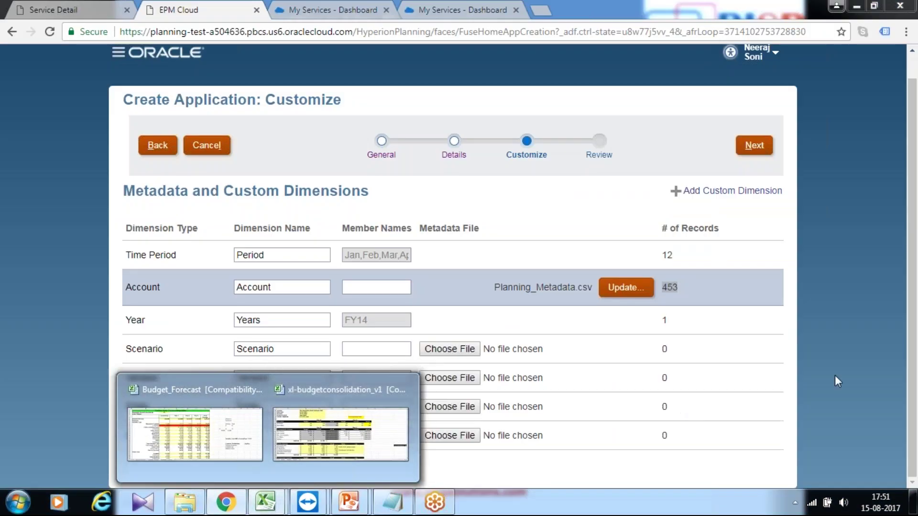
click(835, 375)
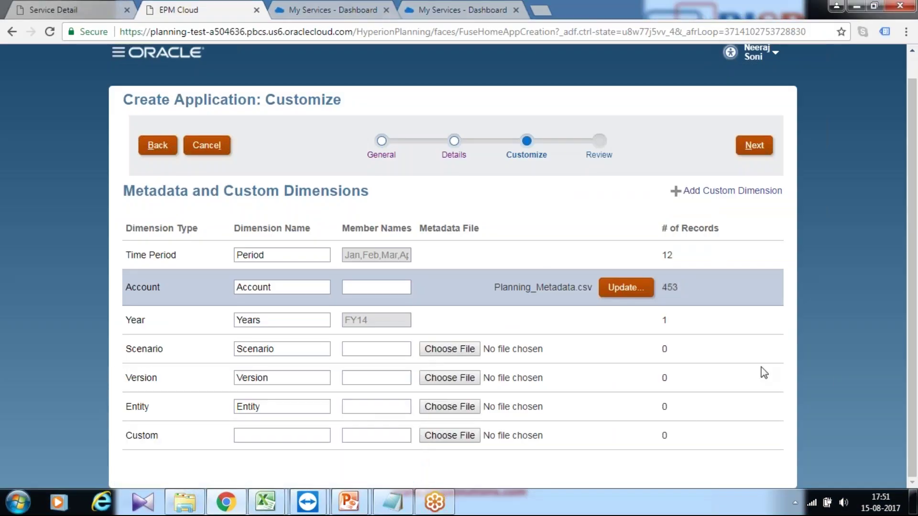
click(266, 502)
click(300, 447)
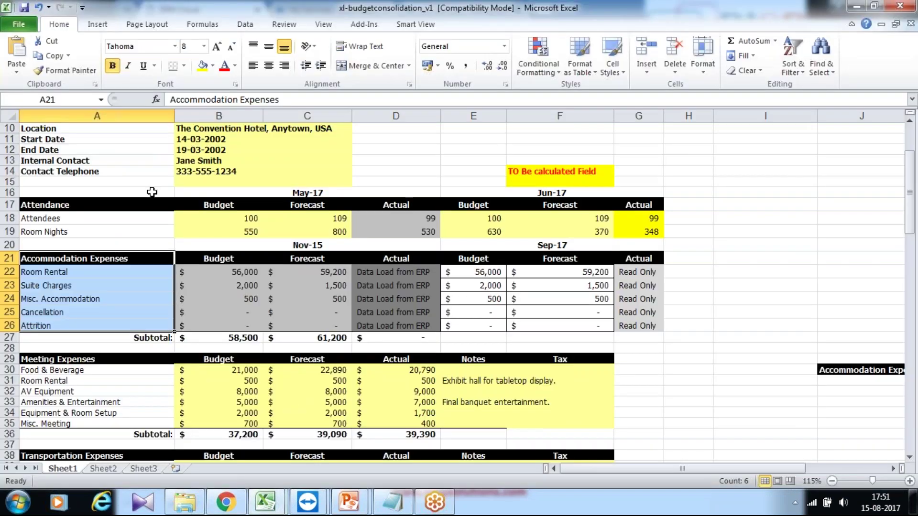
key(alt+f)
click(53, 147)
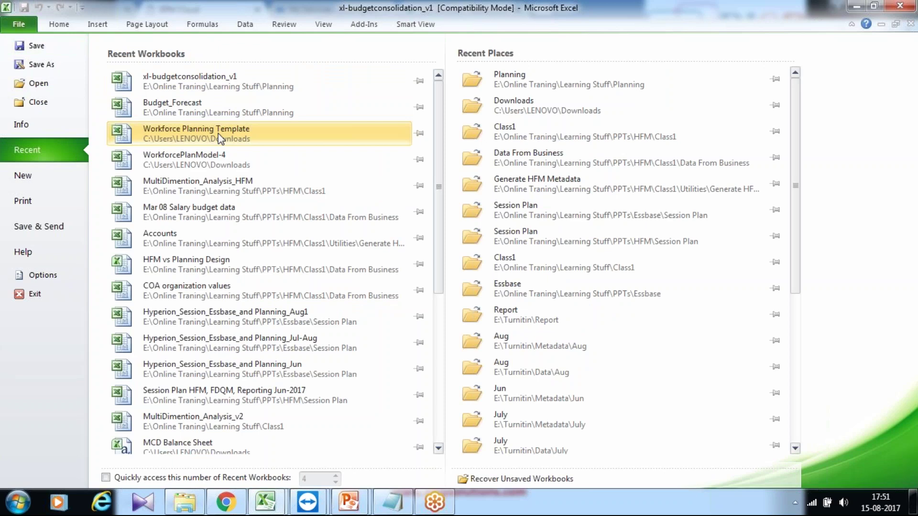
click(190, 503)
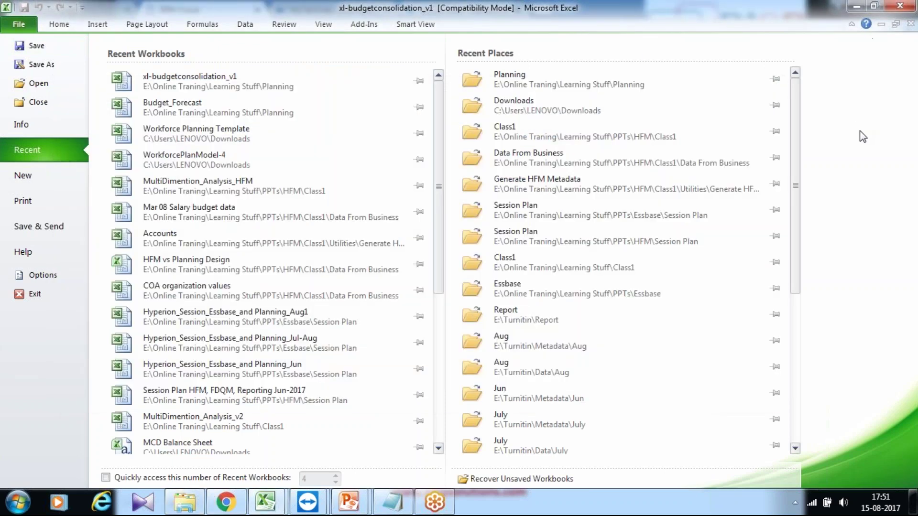
click(859, 131)
key(Escape)
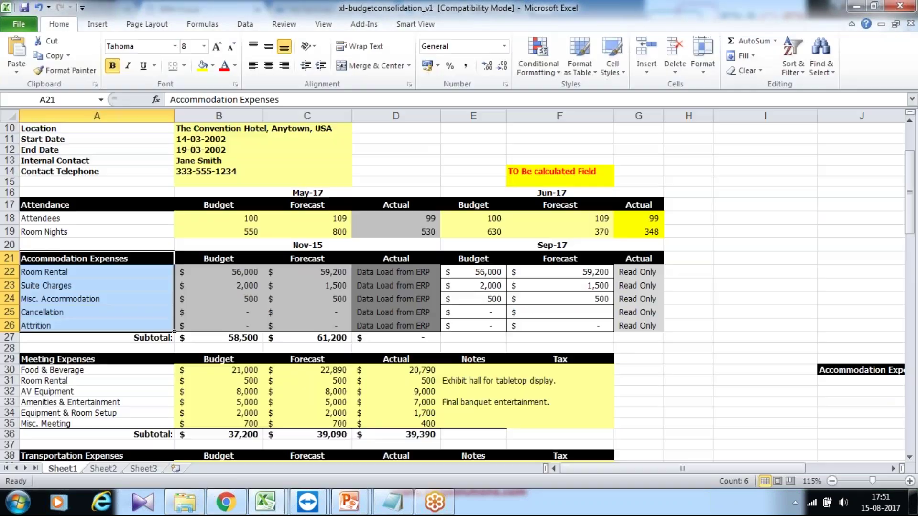
Step: Examine the Planning_Metadata file in Excel, fit the Account and Parent columns to their contents, and minimize it
key(alt+Tab)
drag(213, 175, 840, 230)
click(543, 6)
click(412, 225)
double_click(61, 116)
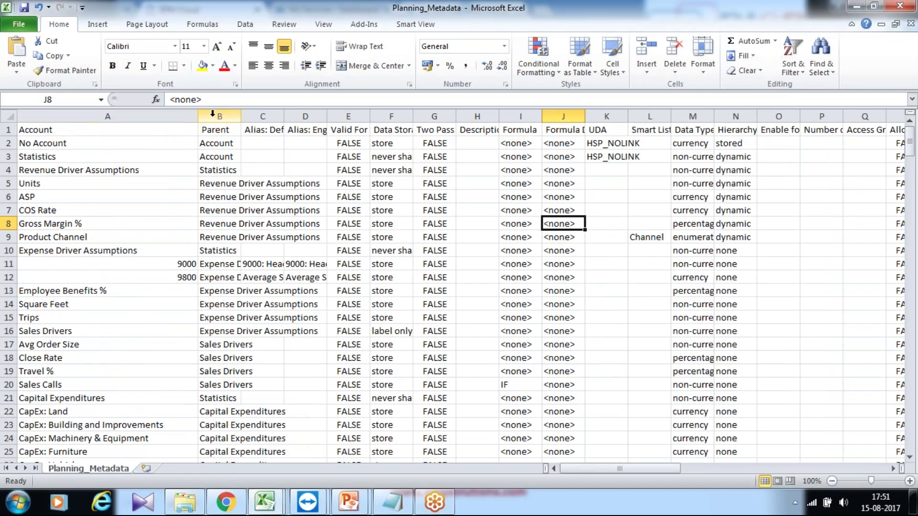
double_click(241, 116)
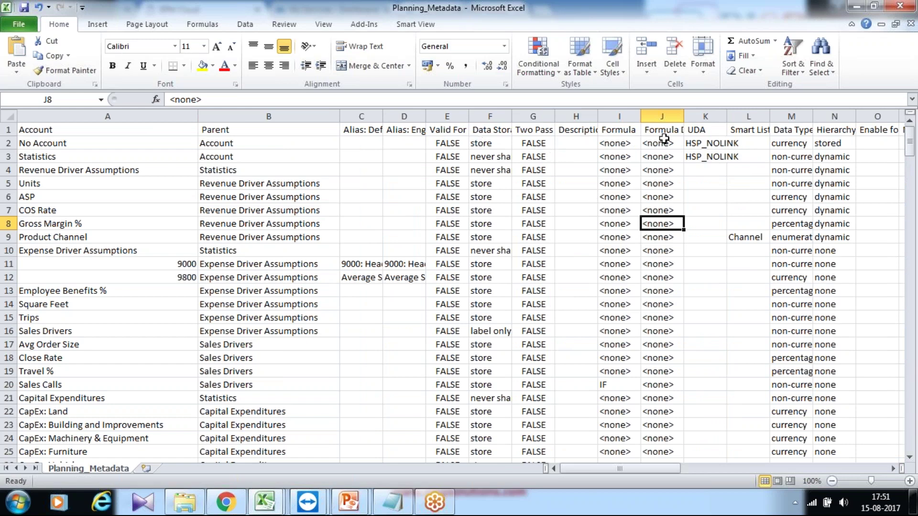
click(857, 9)
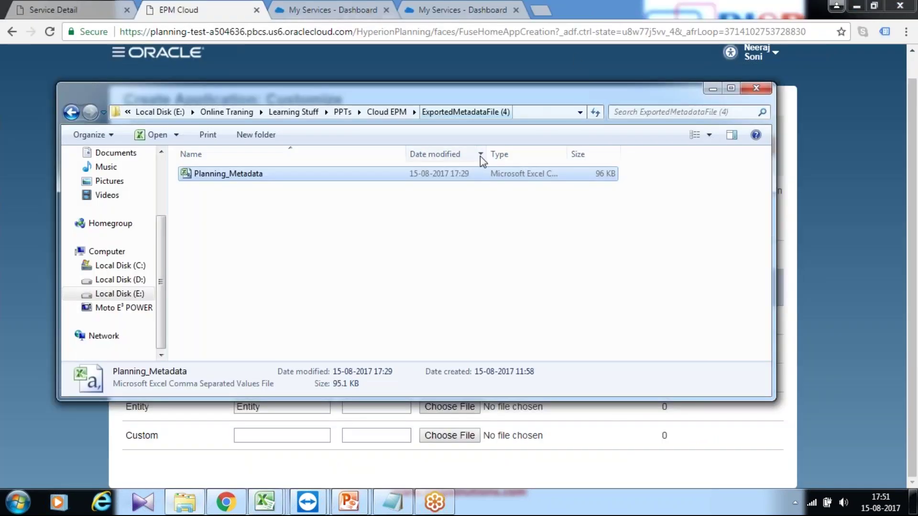
Step: Return to EPM Cloud, proceed to the Review stage and check the first fiscal month and weekly distribution
click(200, 5)
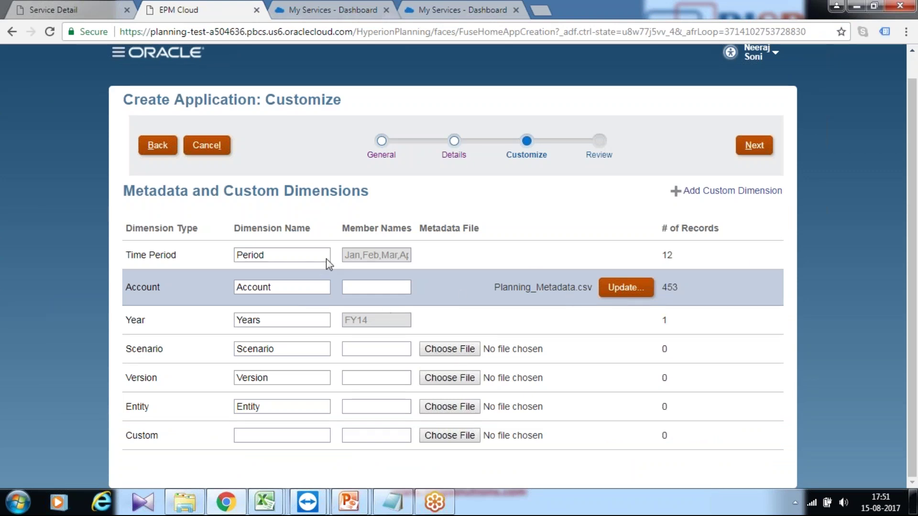
click(765, 149)
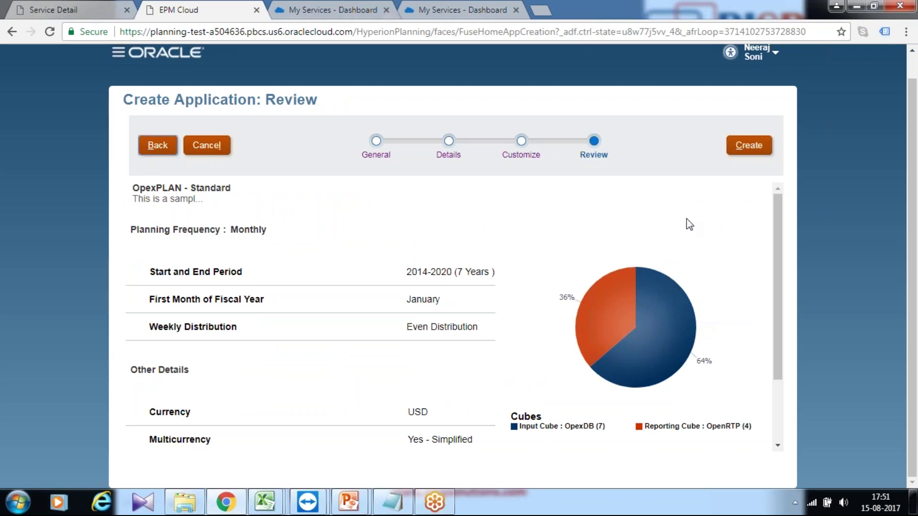
scroll(772, 313, down, 2)
drag(773, 313, 768, 231)
drag(405, 299, 440, 300)
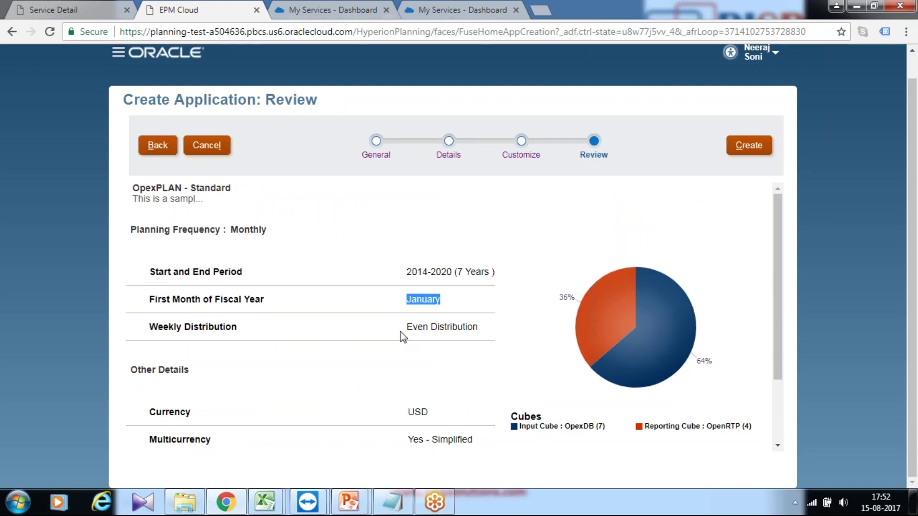
drag(394, 327, 479, 330)
Step: Check the multicurrency, sandbox and cube name settings in the review's Other Details
scroll(481, 332, down, 2)
drag(407, 352, 472, 352)
drag(406, 380, 445, 378)
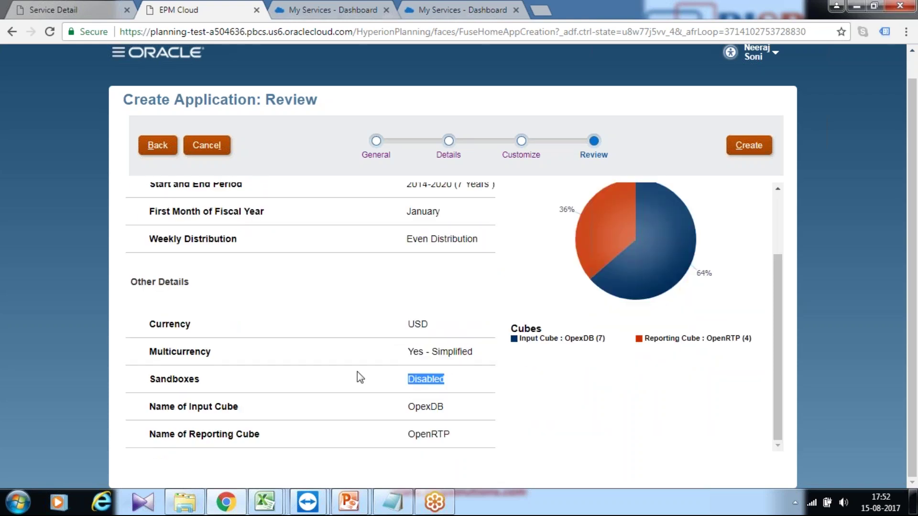
click(406, 410)
drag(405, 410, 450, 404)
drag(406, 433, 452, 434)
Step: Create the OpexPLAN application and acknowledge the creation status
scroll(584, 377, up, 3)
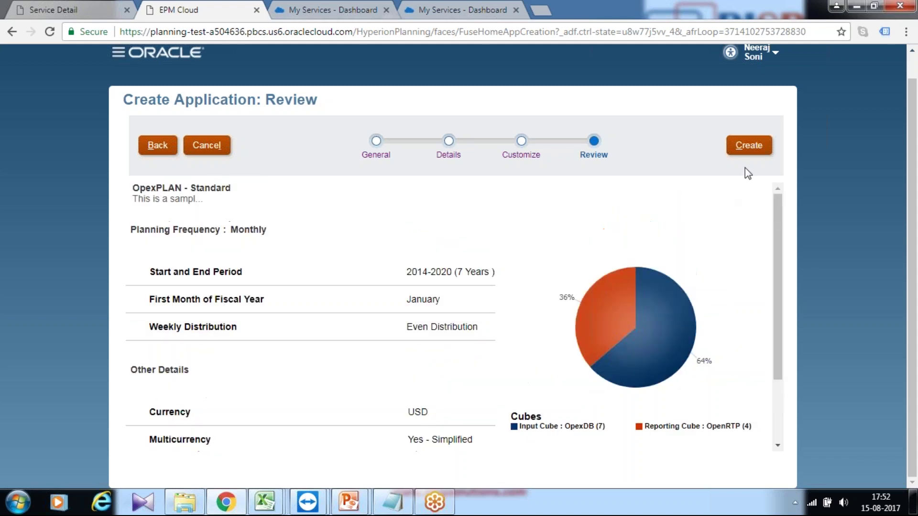
click(749, 145)
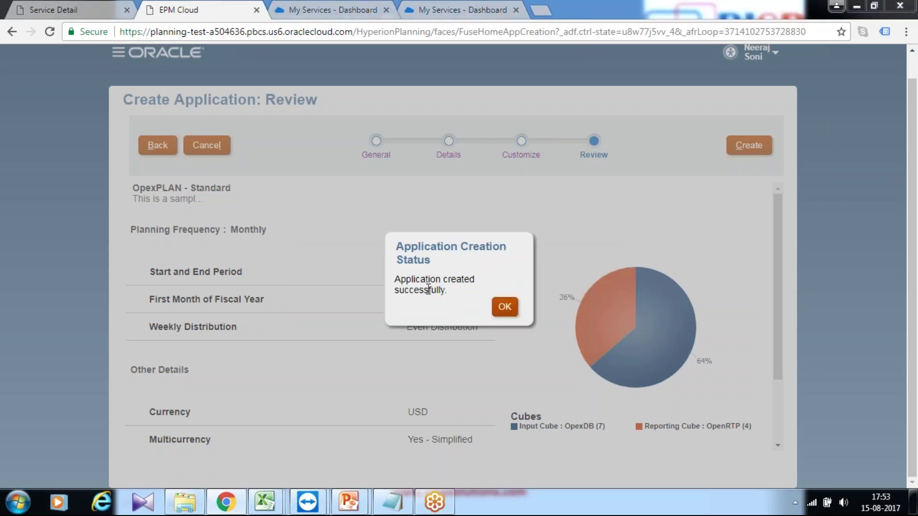
click(502, 309)
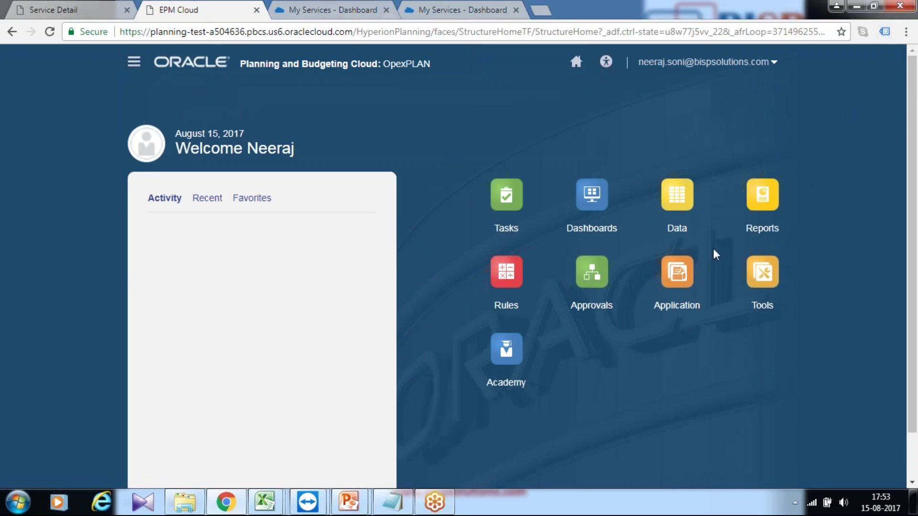
Step: Open the Application overview and check the OpexPLAN application's type and list of cubes
click(710, 281)
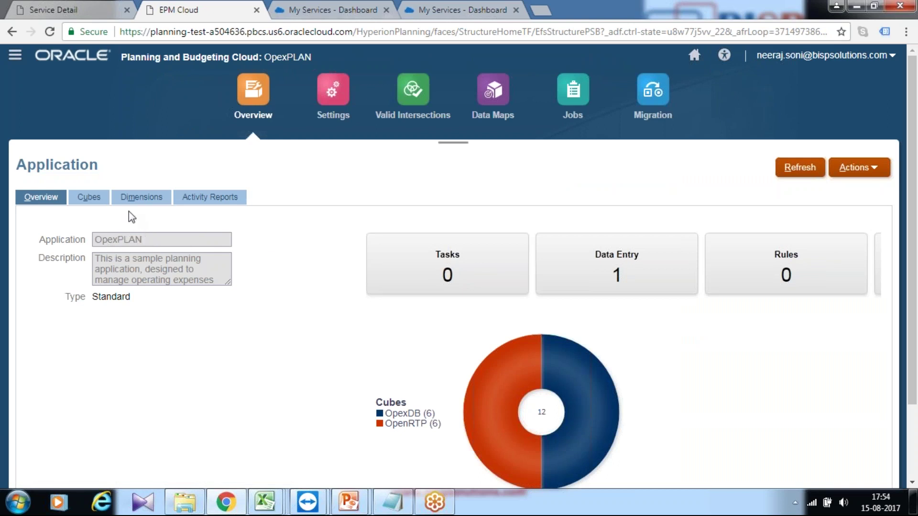
drag(136, 299, 82, 297)
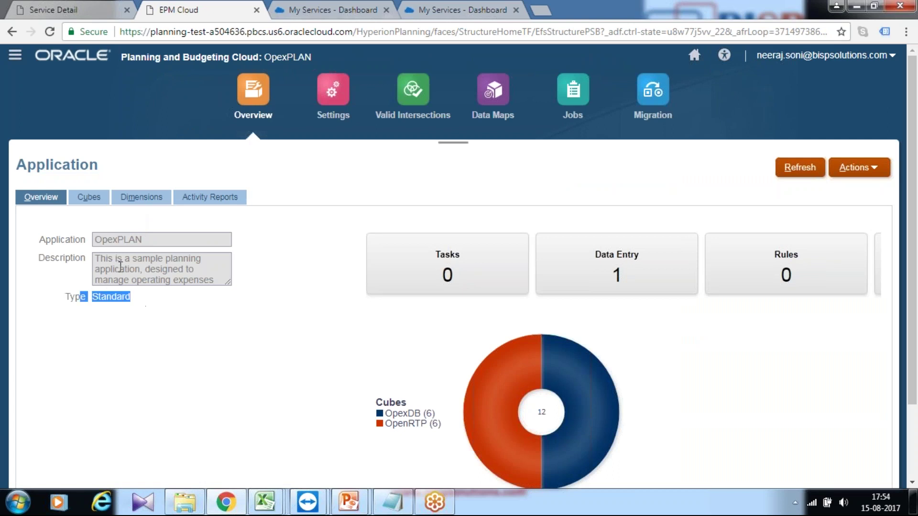
click(89, 197)
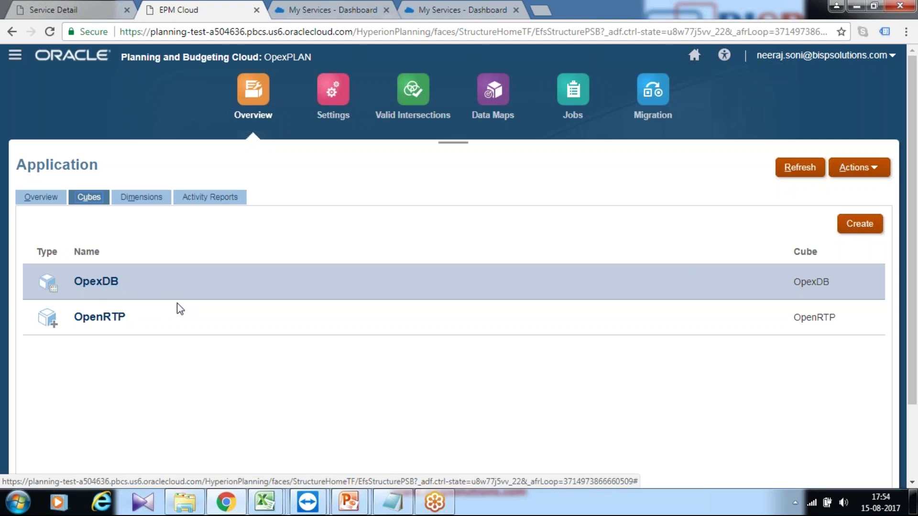
Step: Examine the OpexDB cube's dimensions and view the application's list of activity reports
click(160, 202)
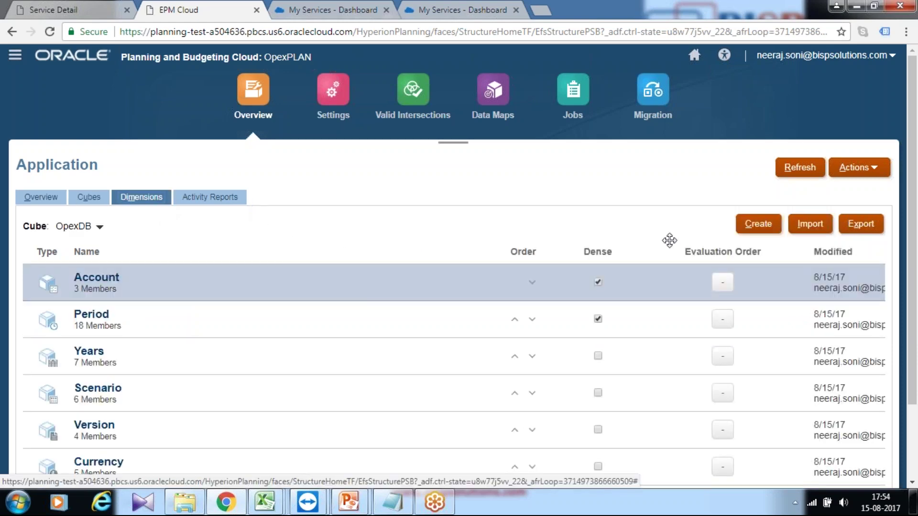
scroll(381, 244, down, 2)
scroll(375, 241, up, 2)
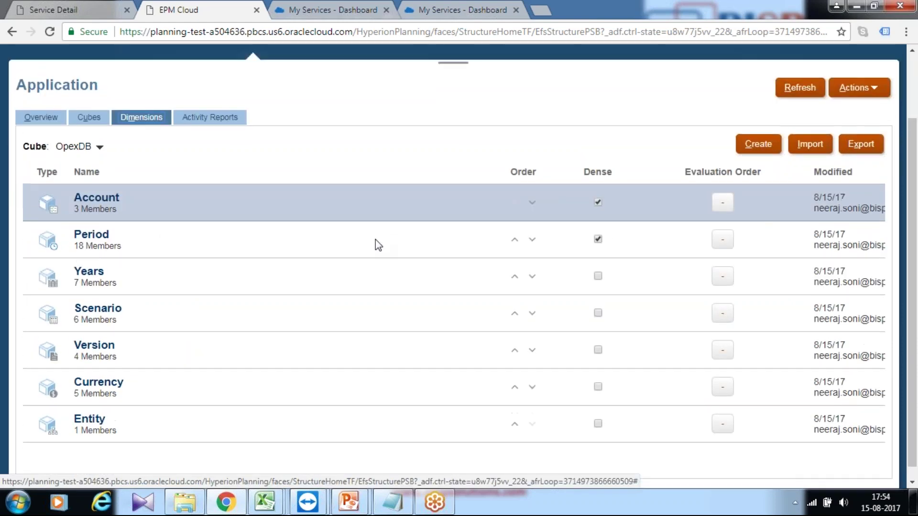
click(224, 197)
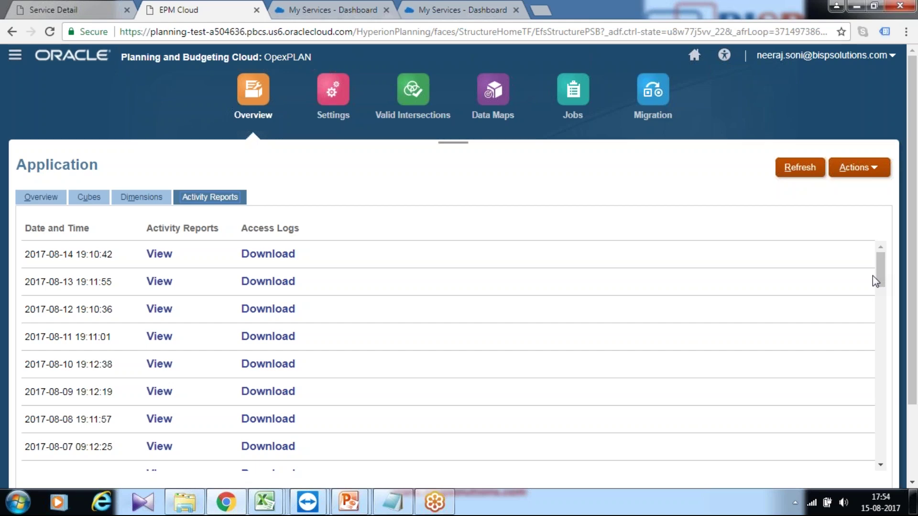
Step: Switch to the PBCS_Creating_Application_v1 presentation in PowerPoint, check the Simplified currency slide and leave the slide show
click(858, 5)
click(558, 37)
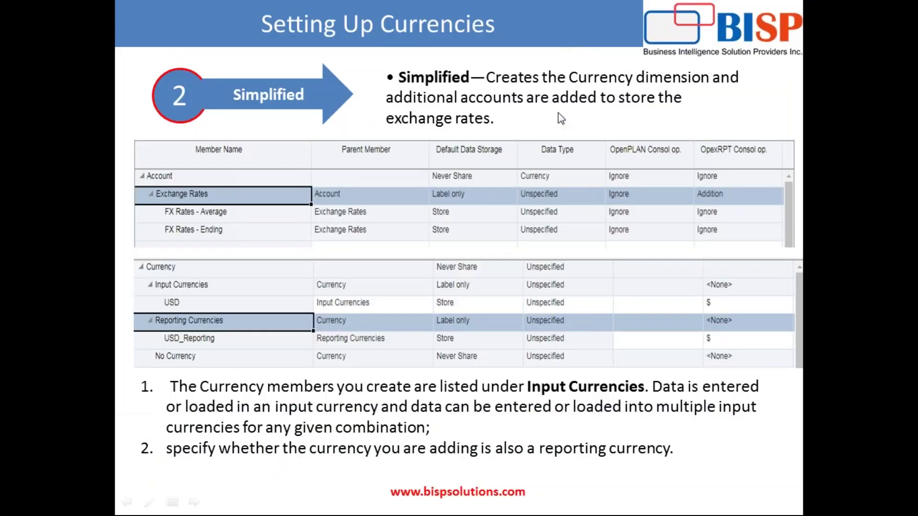
scroll(558, 112, down, 2)
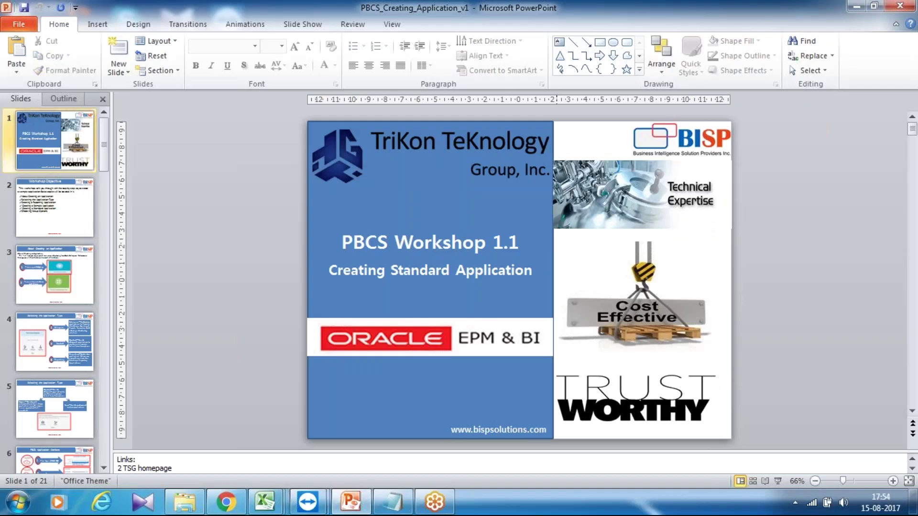